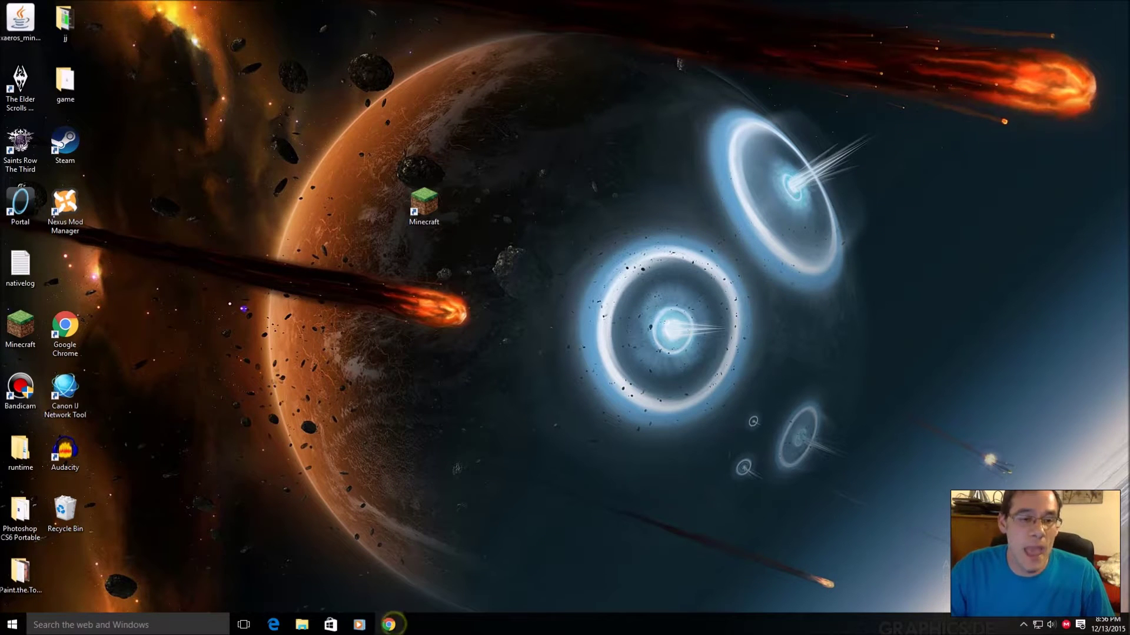
Open Chrome, search the web for "forge" and open the Minecraft Forge download site
left_click(389, 625)
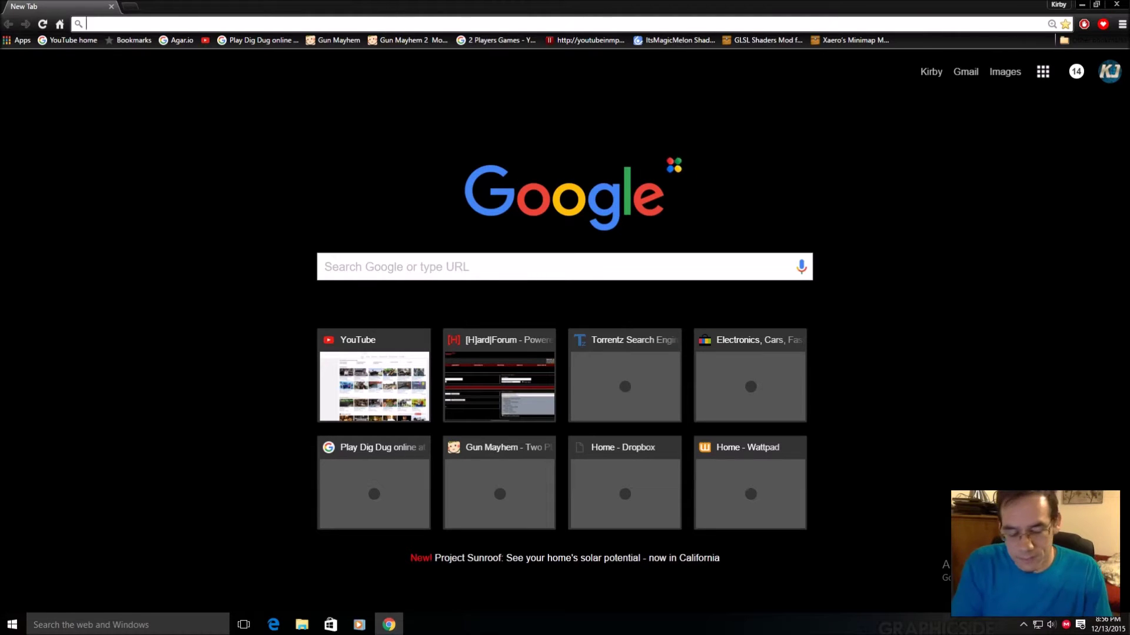
type("forge")
key("Return")
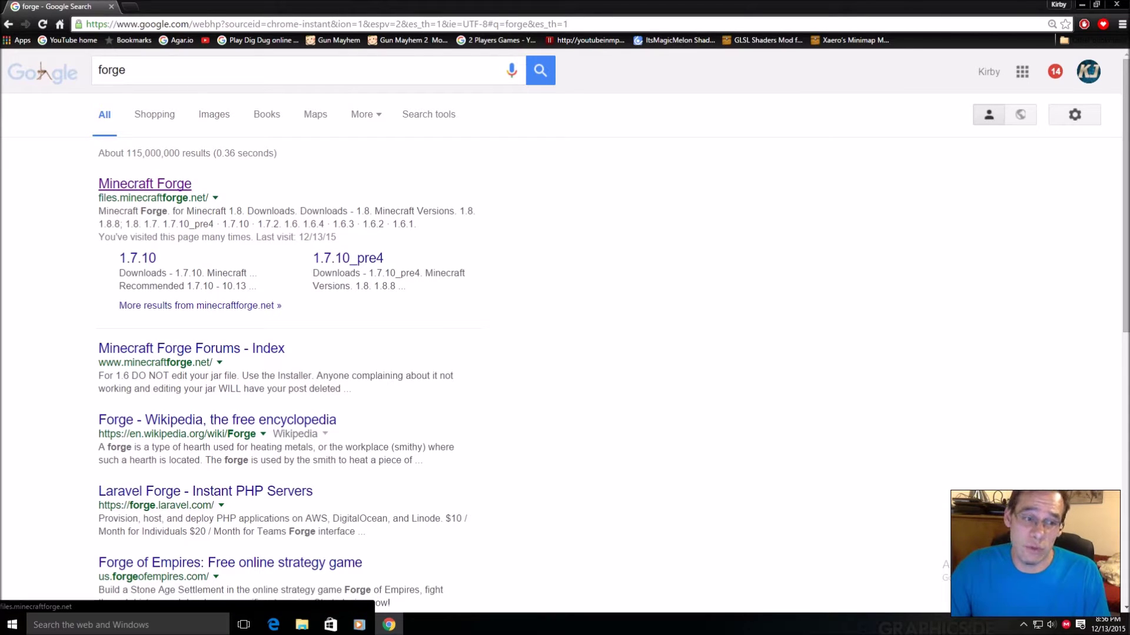
left_click(160, 182)
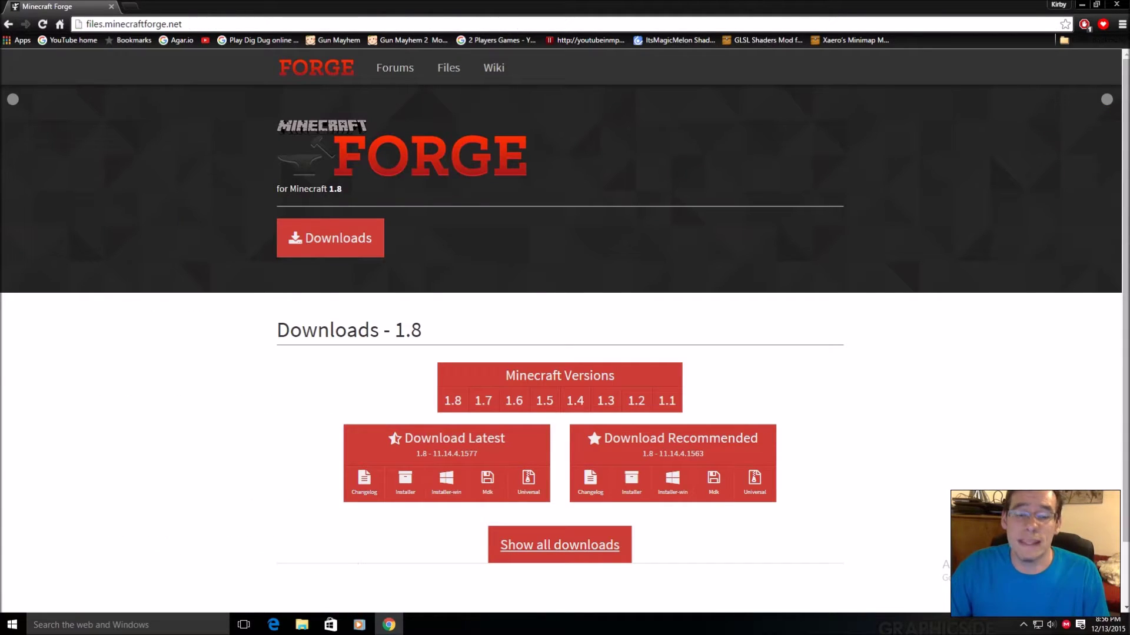
Request the installer of the recommended Forge build 11.14.4.1563 for Minecraft 1.8
mouse_move(575, 400)
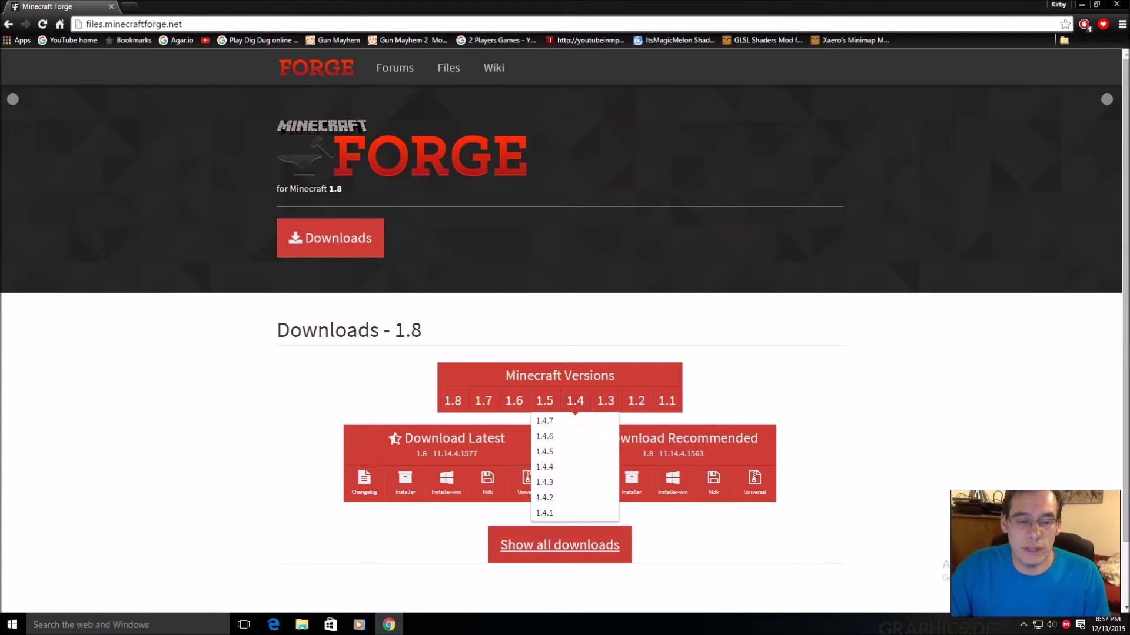
scroll(588, 447, "down", 1)
mouse_move(632, 412)
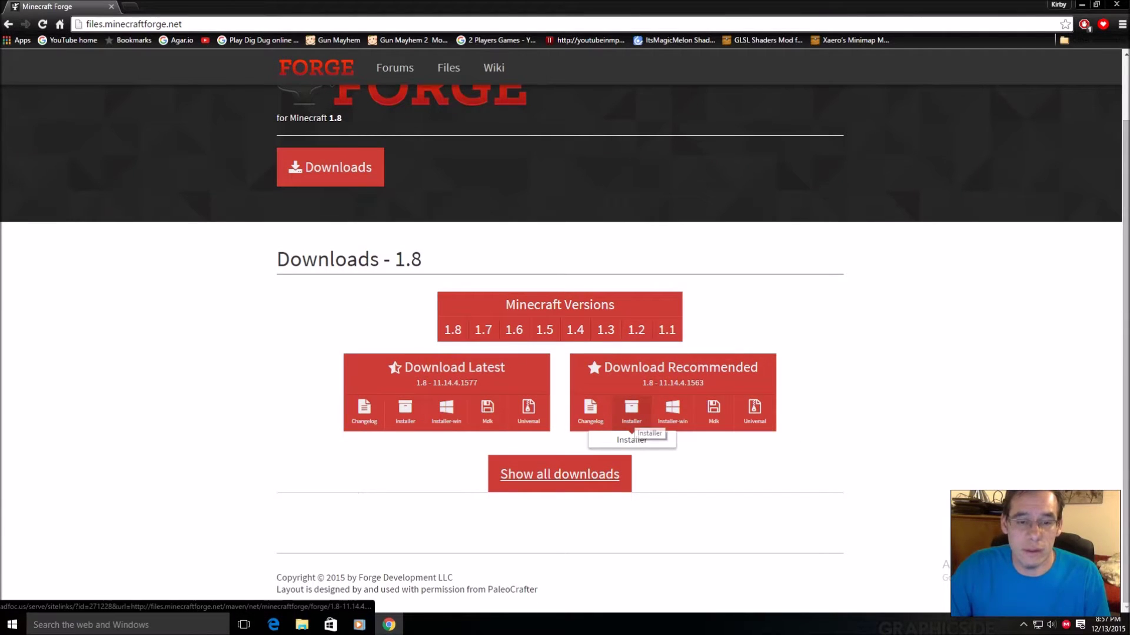
left_click(631, 440)
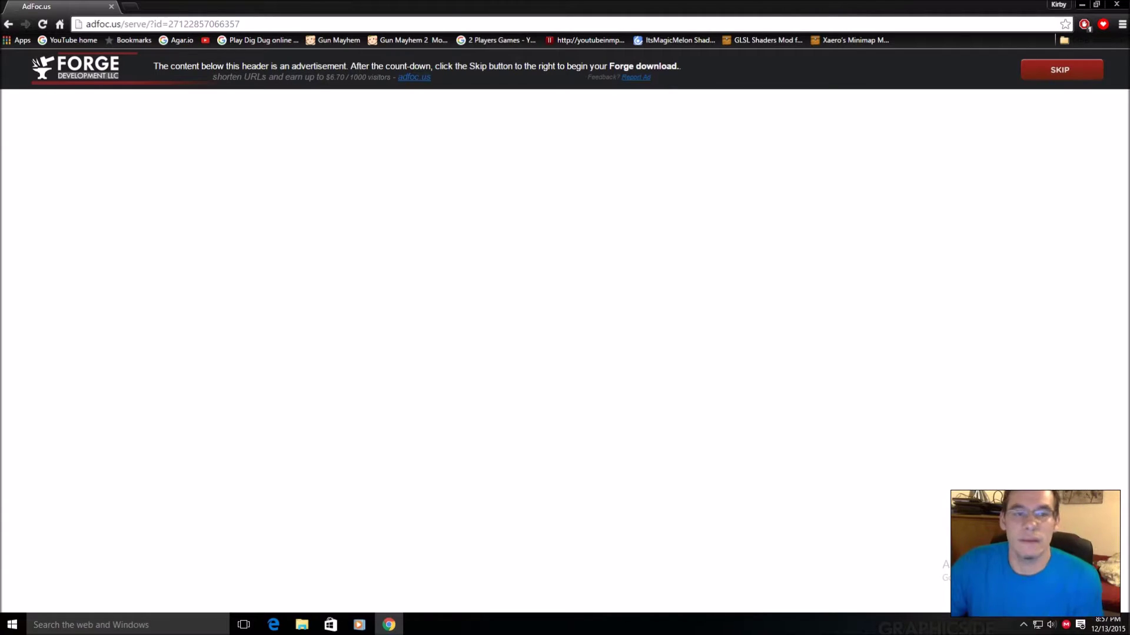
Pause AdBlock and skip the advertisement page to start the Forge installer download
left_click(1084, 24)
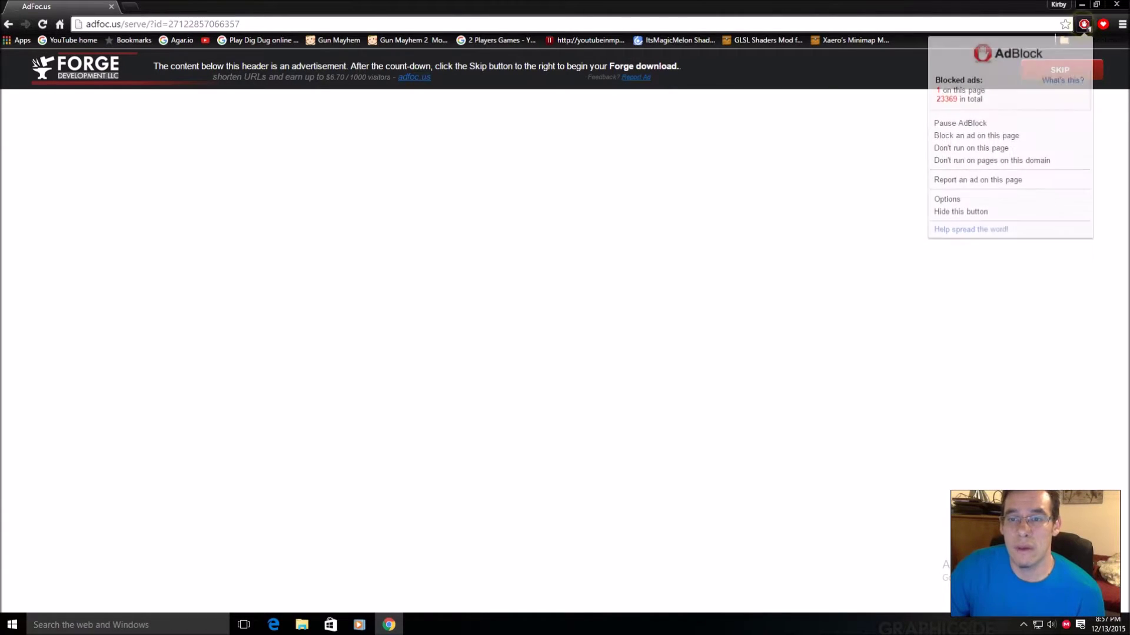
left_click(1016, 123)
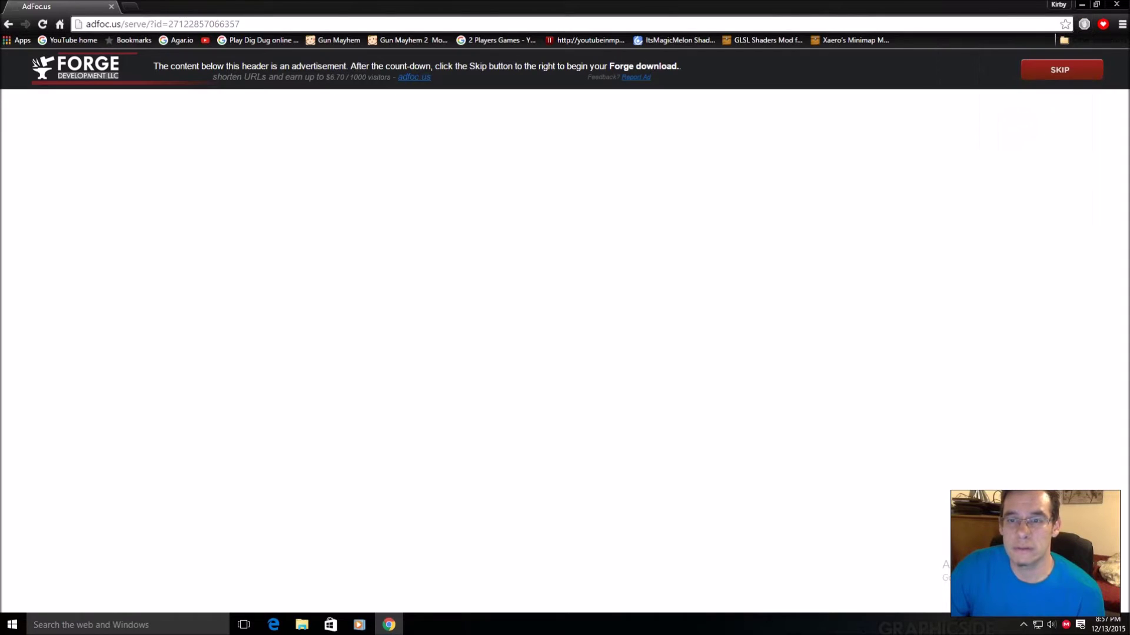
left_click(1059, 69)
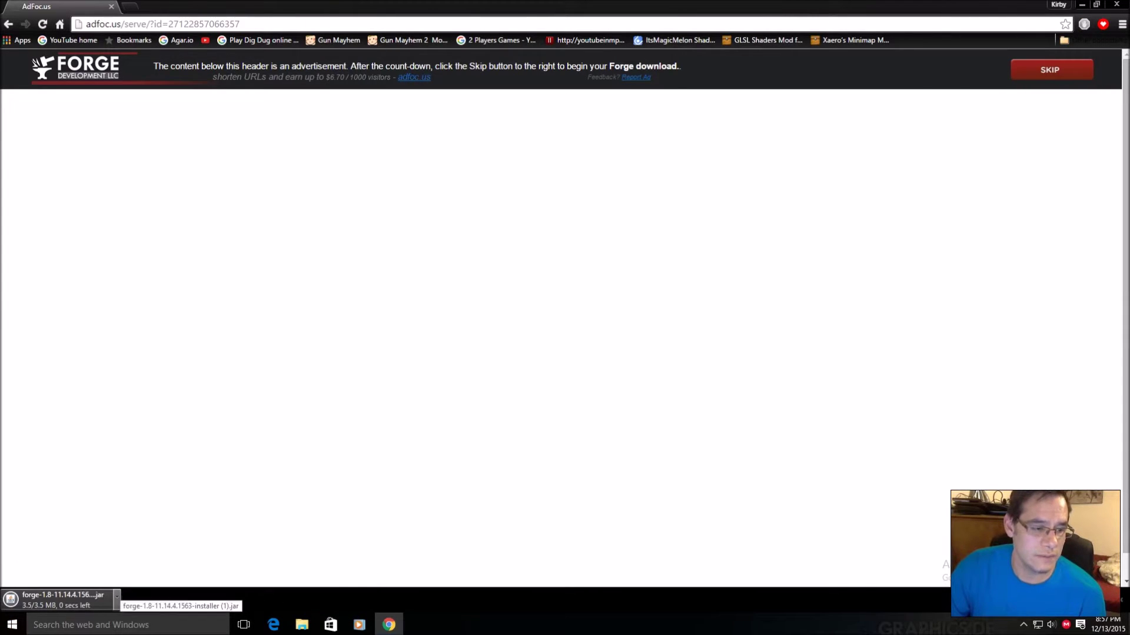
Show the downloaded Forge installer jar in its folder
left_click(116, 600)
left_click(152, 557)
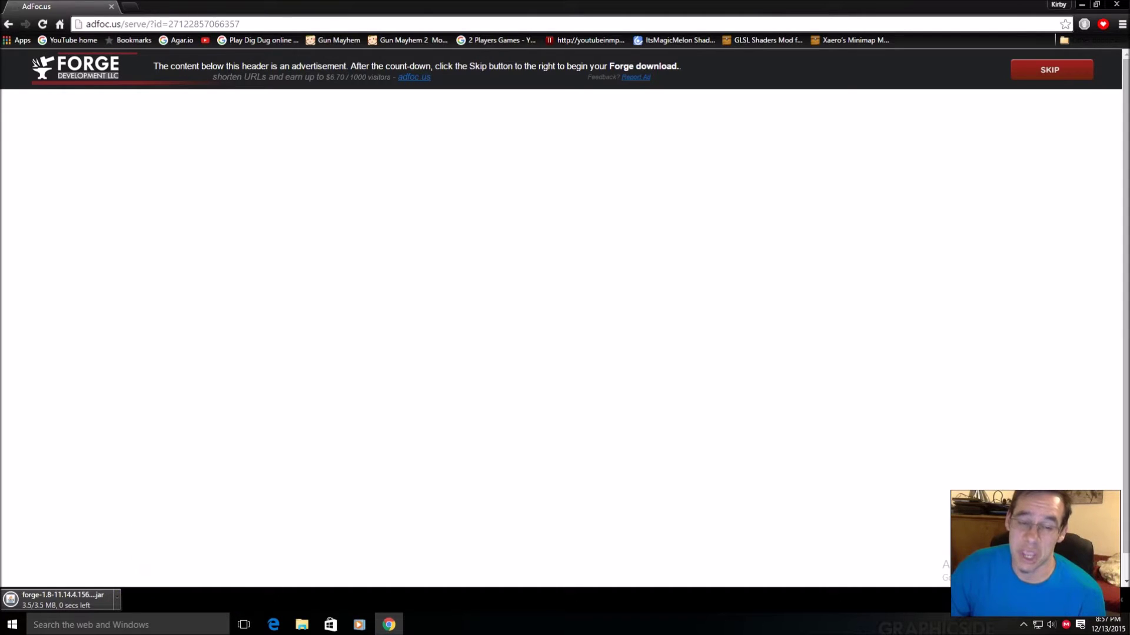
left_click(117, 600)
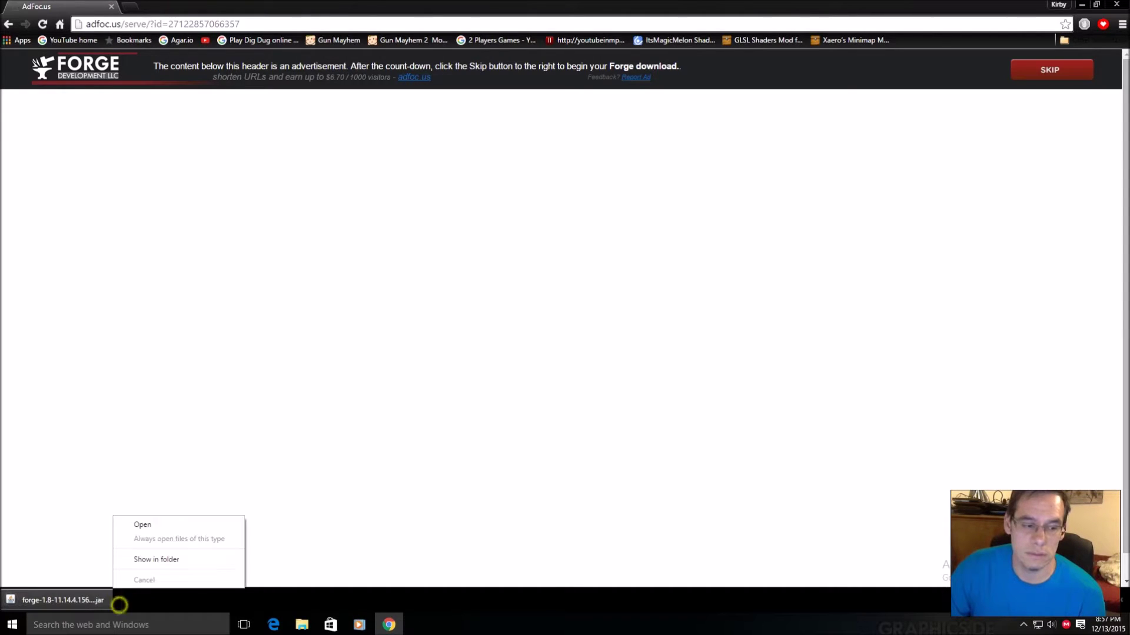
left_click(165, 560)
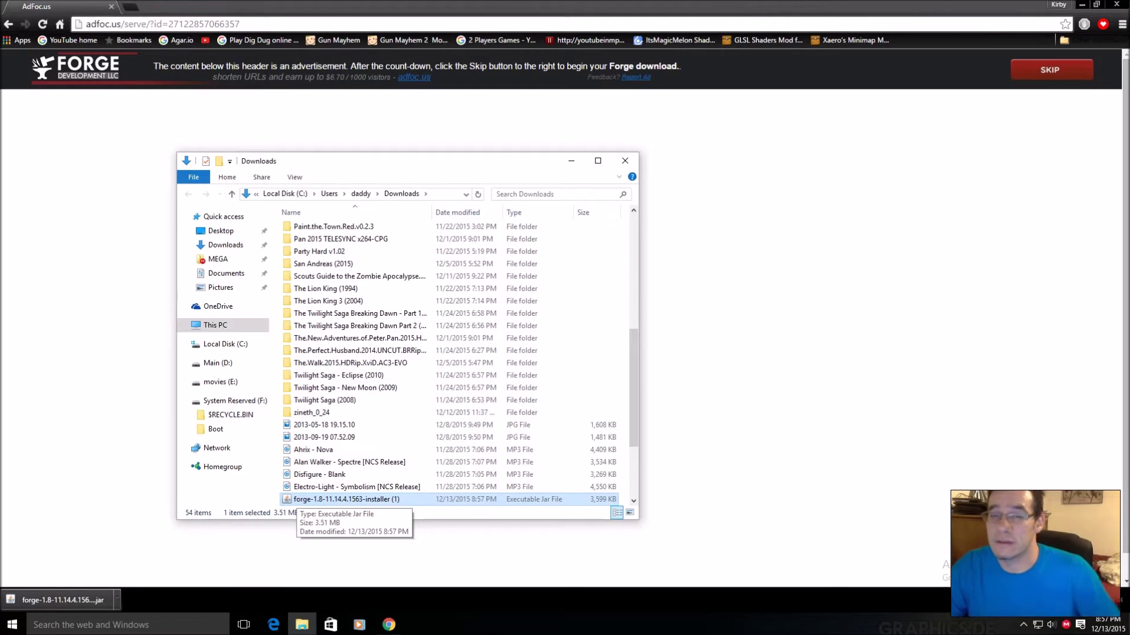
Run the forge-1.8-11.14.4.1563 installer with Install client selected, and close the Downloads folder once it completes
double_click(296, 499)
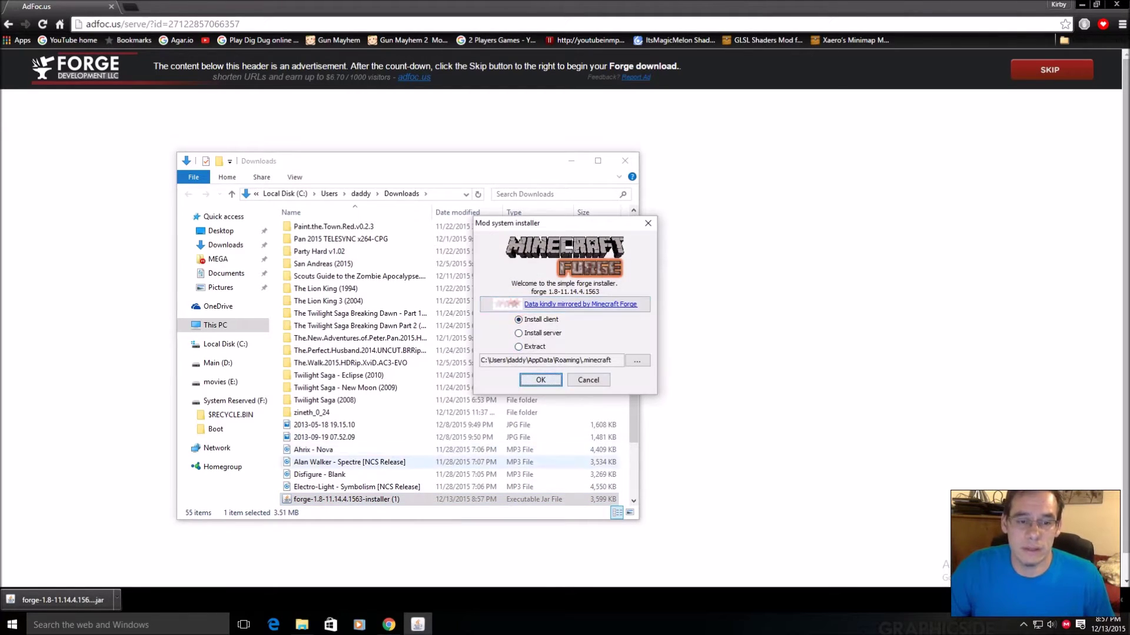
left_click(540, 380)
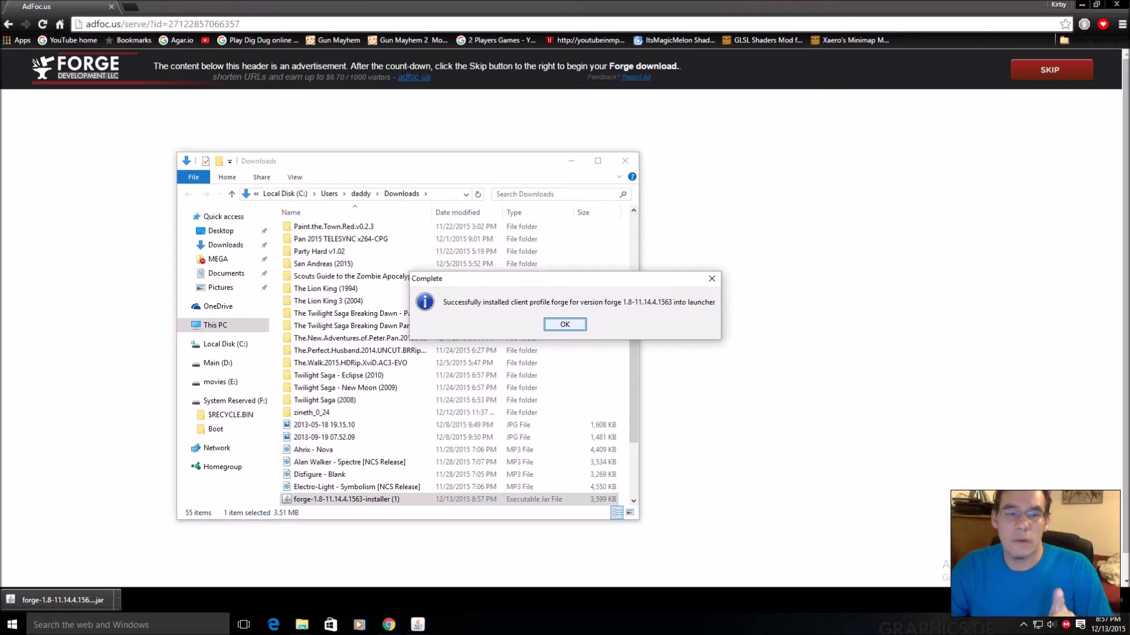
left_click(565, 324)
left_click(625, 160)
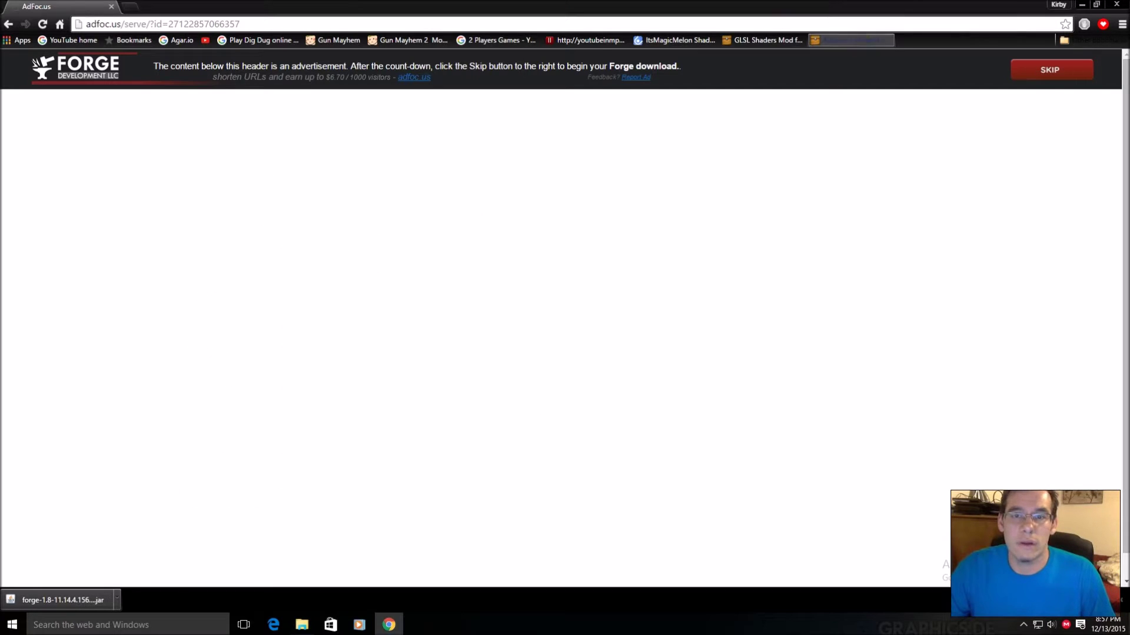
Open the bookmarked Xaero's Minimap Mod page and download xaeros_minimap_v1.7.4_Forge_1.8.8.jar for Minecraft 1.8.8
left_click(854, 40)
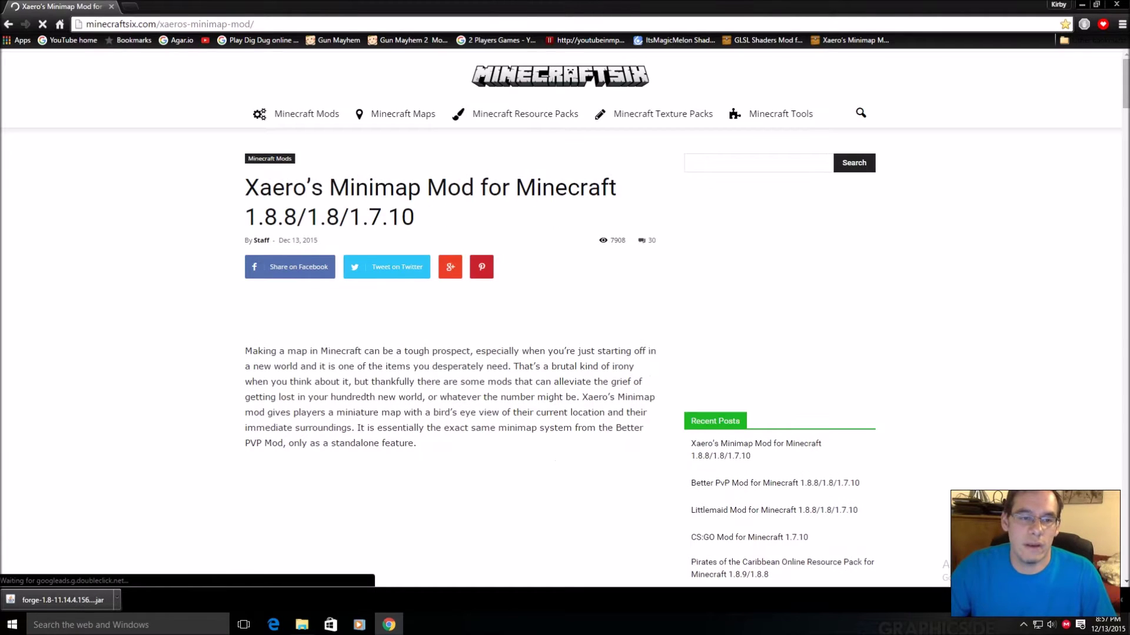
scroll(450, 318, "down", 4)
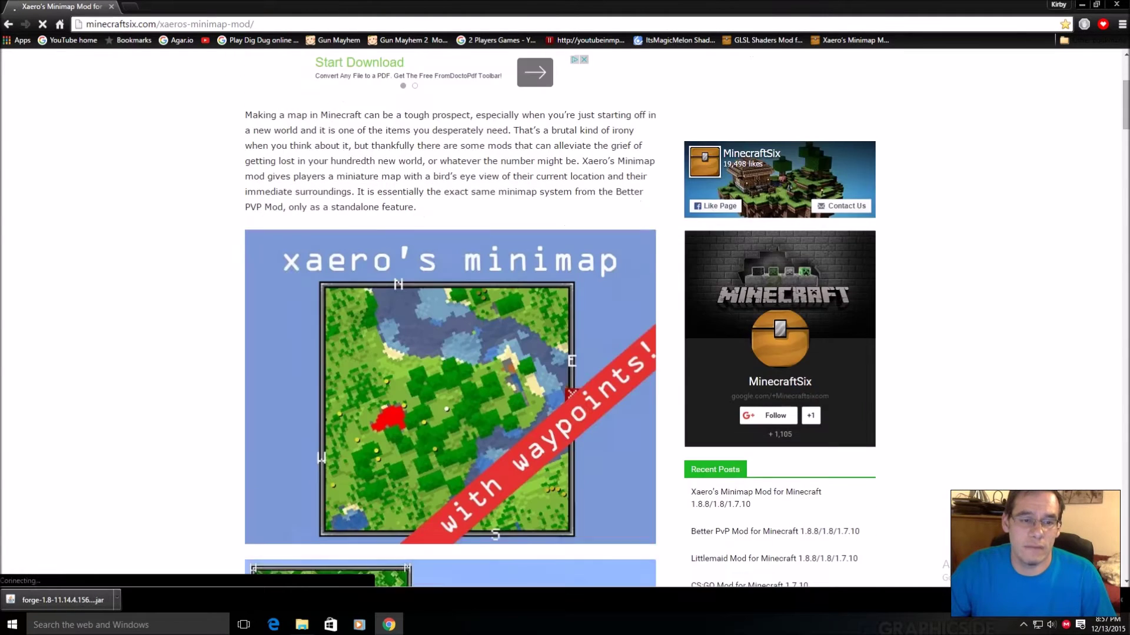
scroll(450, 318, "down", 3)
scroll(450, 318, "down", 8)
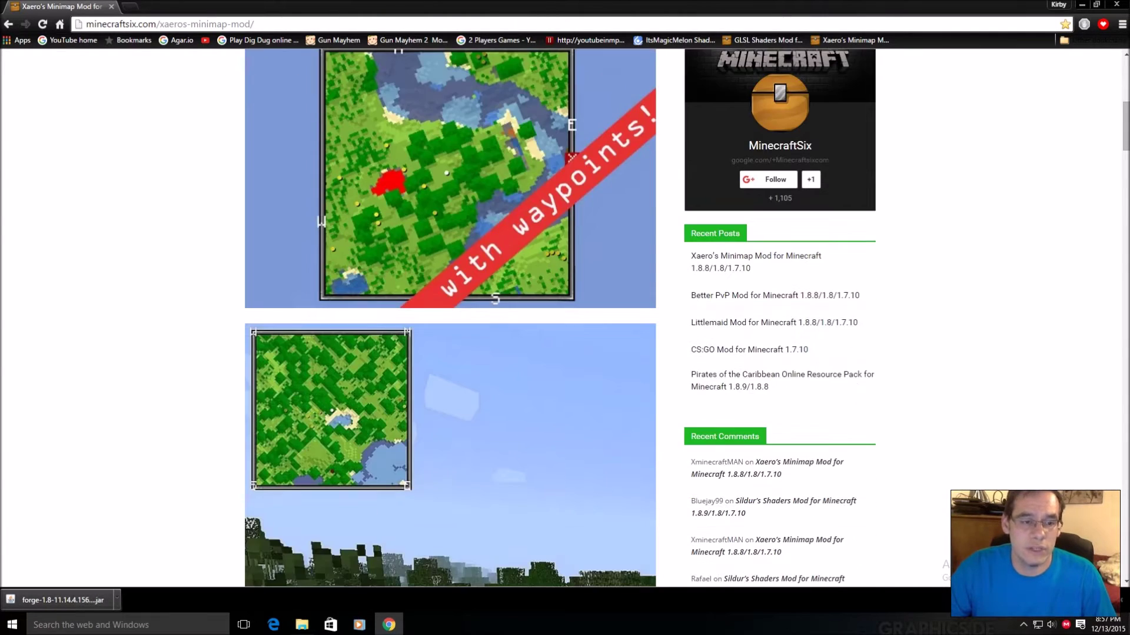
scroll(450, 318, "down", 2)
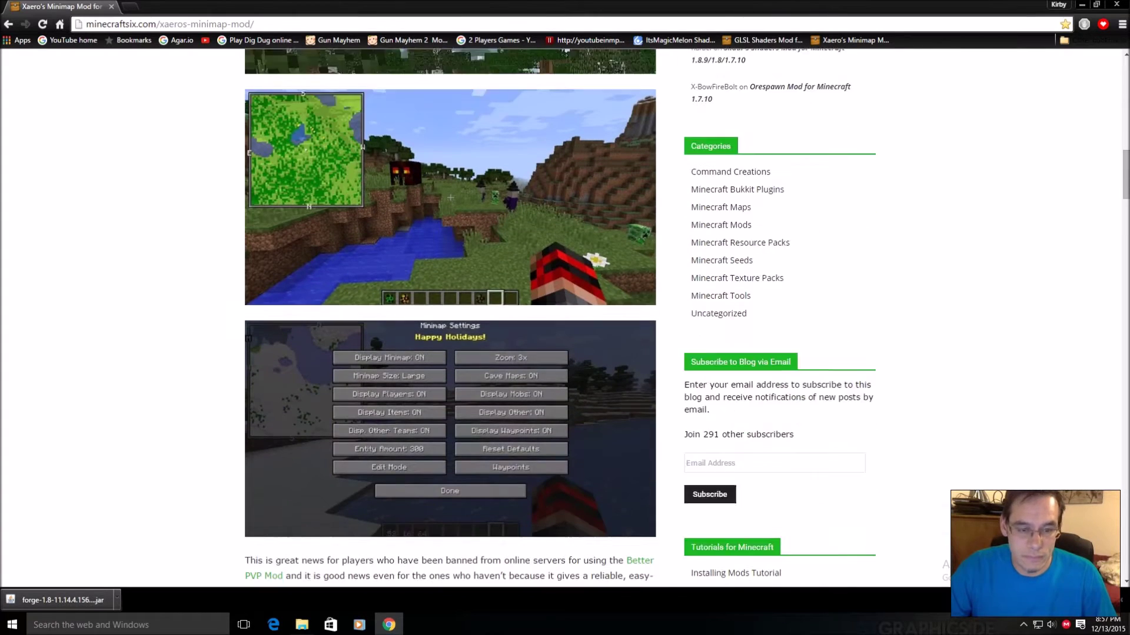
scroll(450, 318, "down", 3)
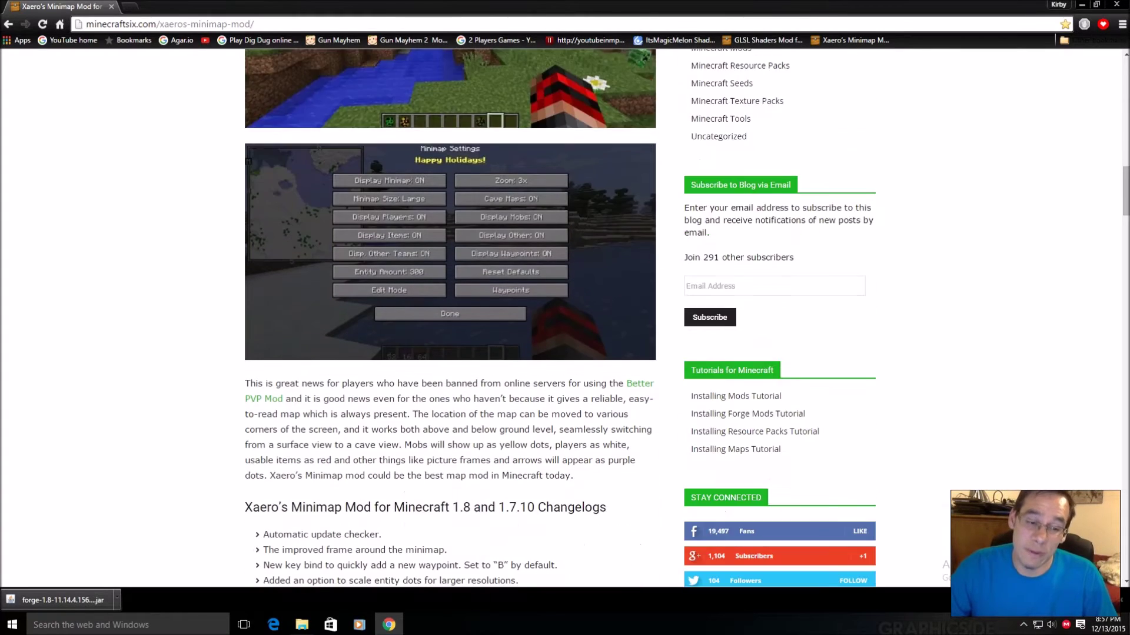
scroll(450, 318, "down", 3)
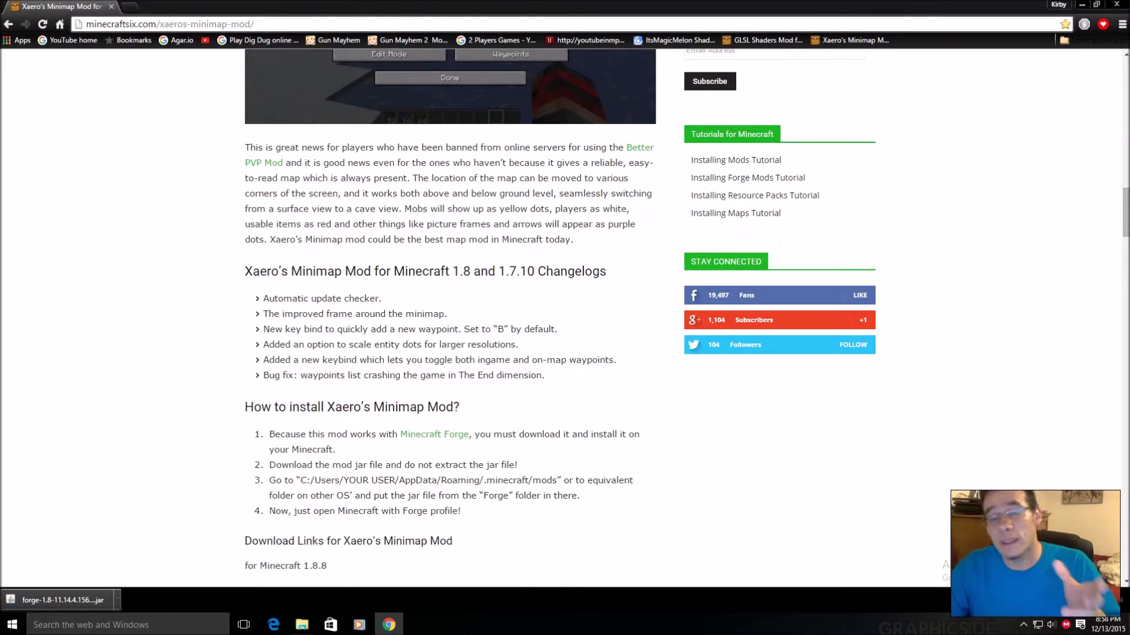
scroll(450, 318, "down", 3)
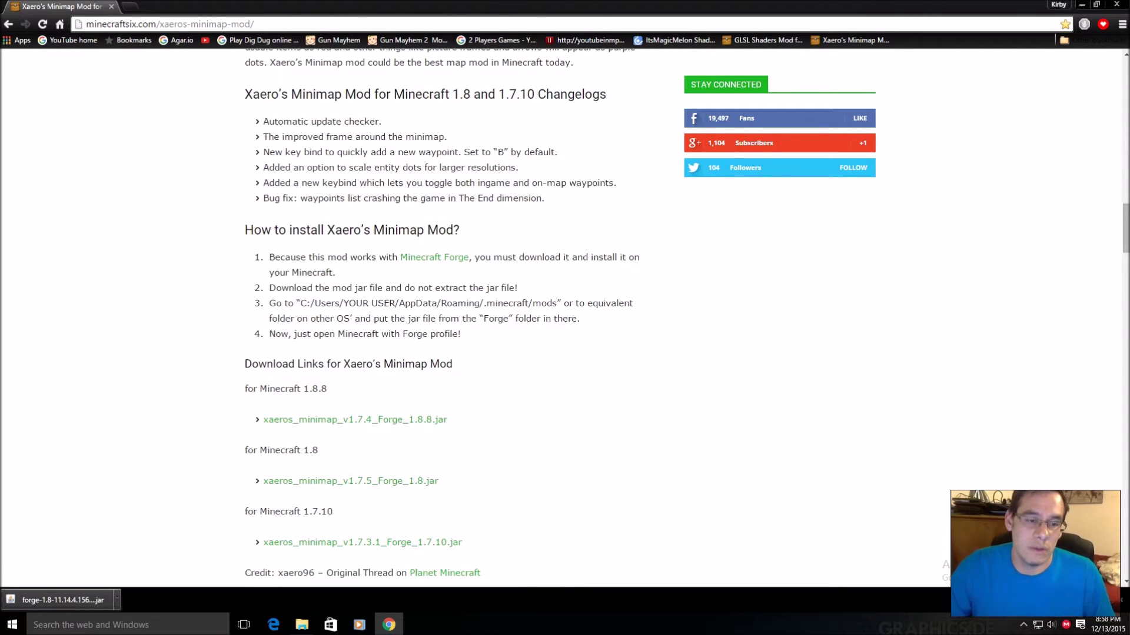
scroll(450, 317, "down", 1)
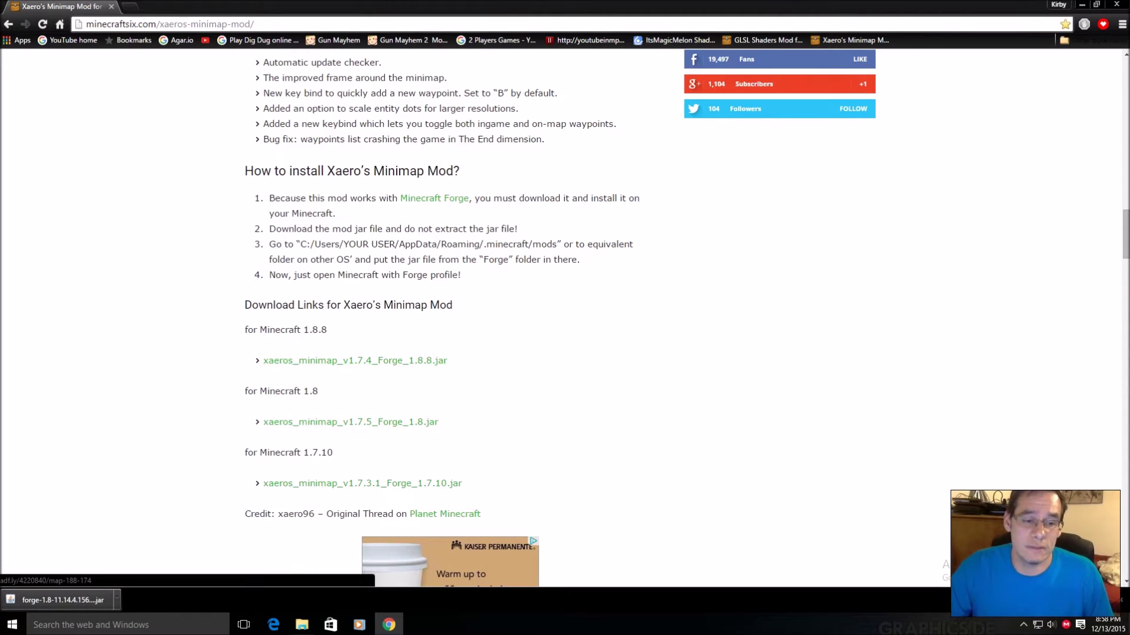
left_click(355, 360)
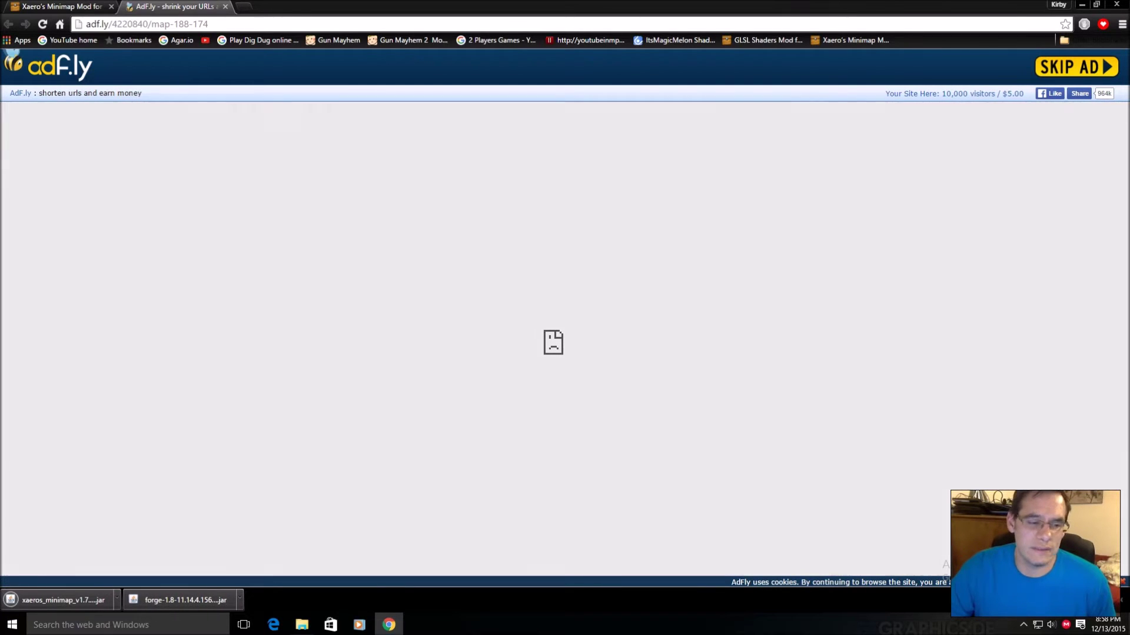
Show the downloaded xaeros_minimap_v1.7.4_Forge_1.8.8 jar in its folder and copy the file
left_click(239, 599)
left_click(168, 559)
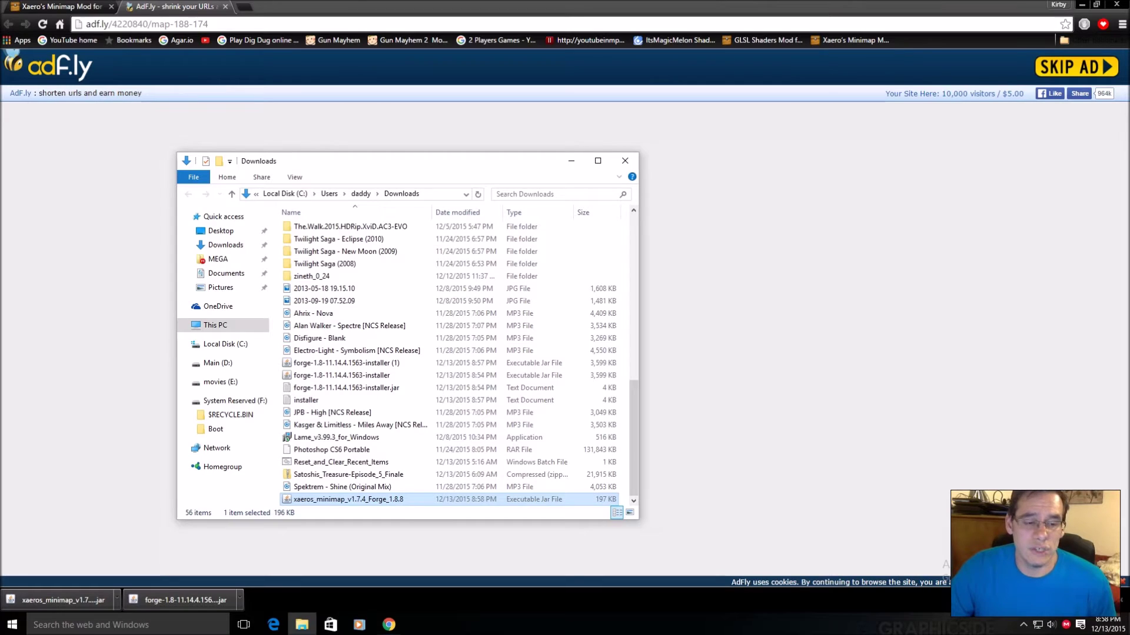
right_click(316, 499)
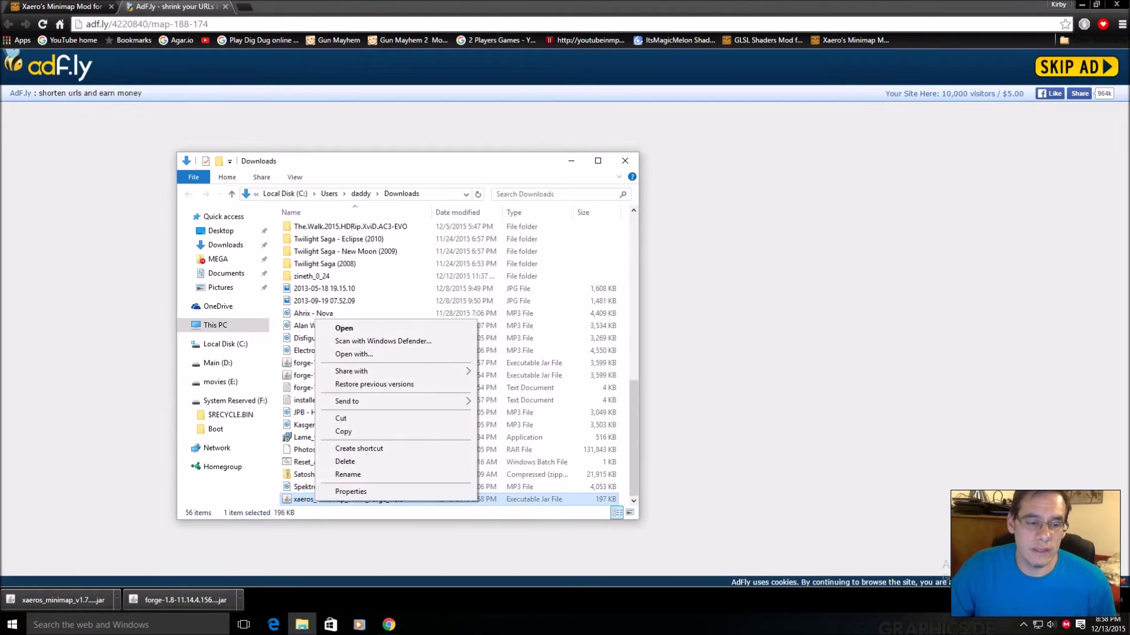
left_click(343, 431)
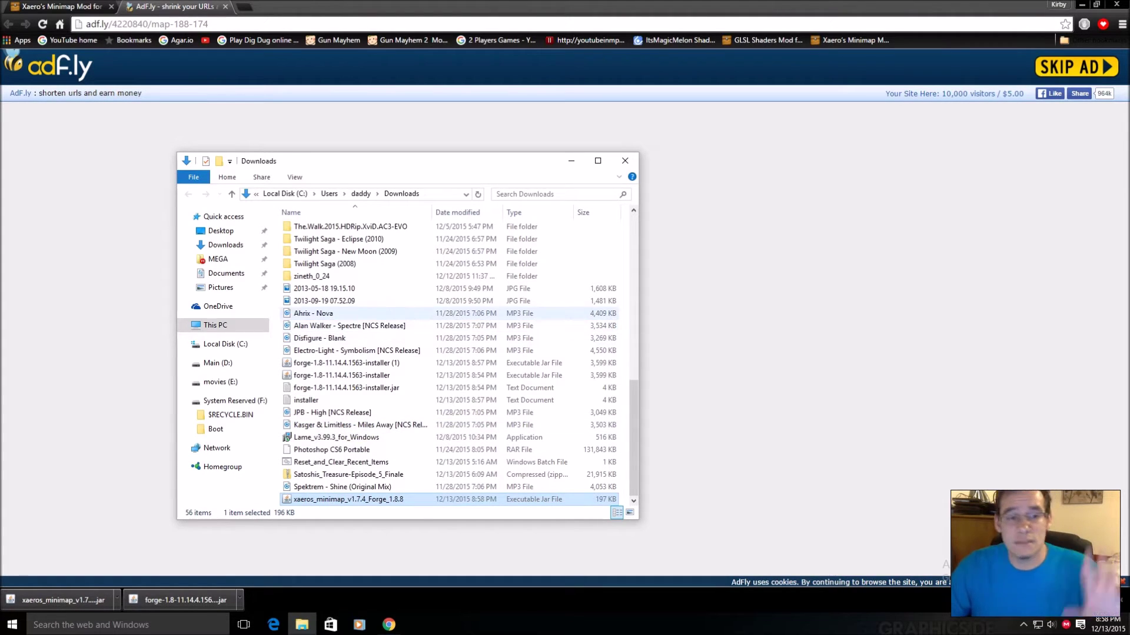
Go to %appdata% in the file window and open the mods folder inside .minecraft
left_click(434, 193)
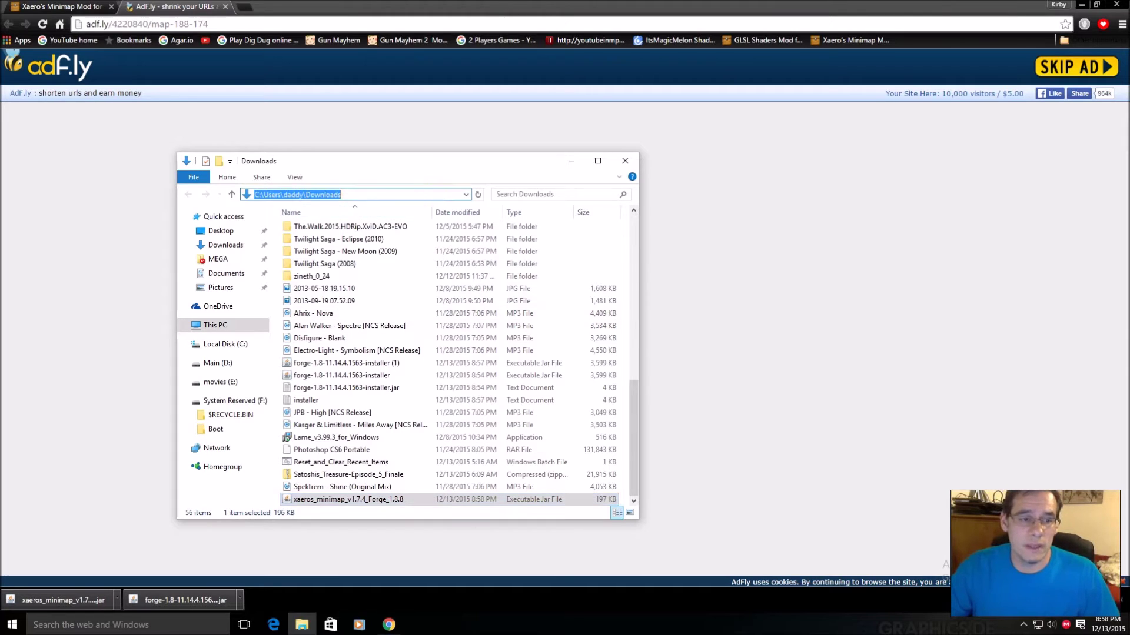
type("%ap")
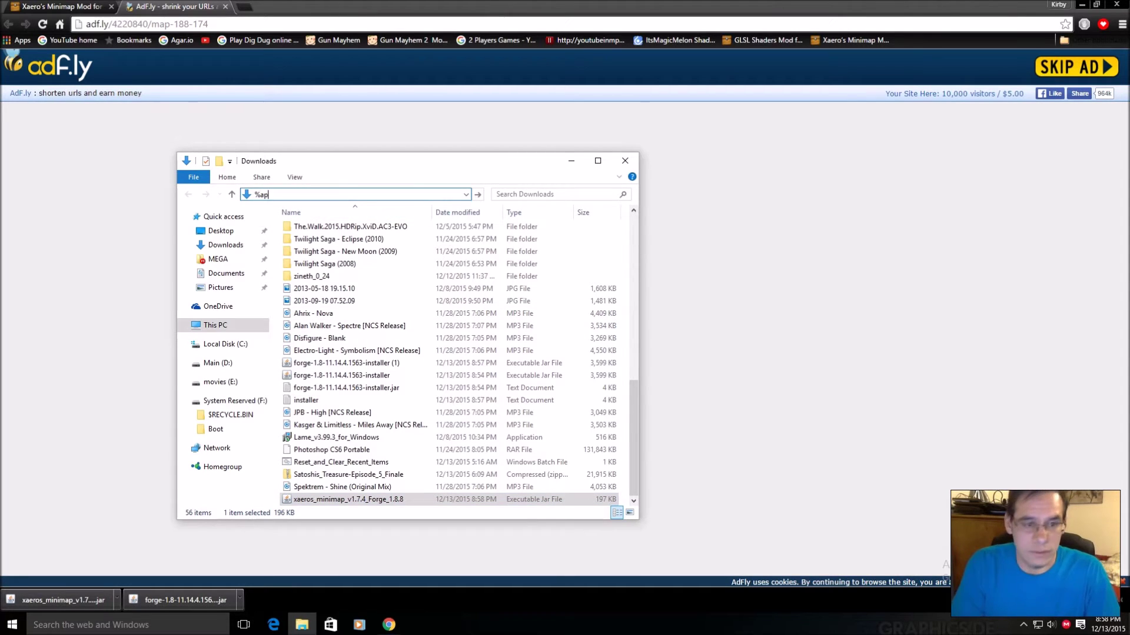
type("p")
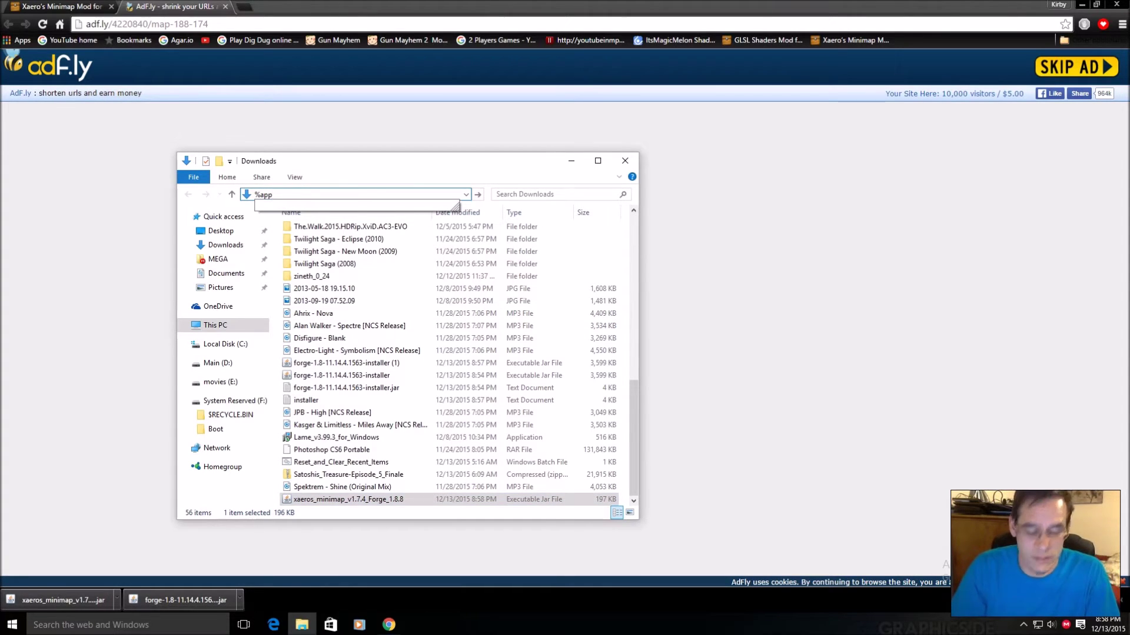
type("data%")
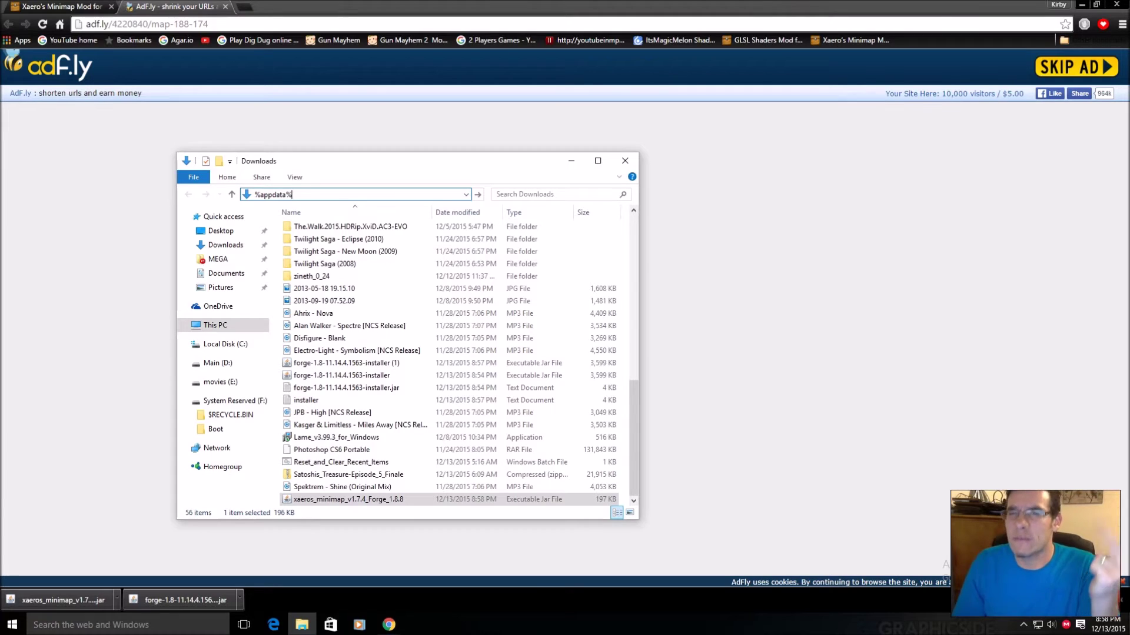
key("Return")
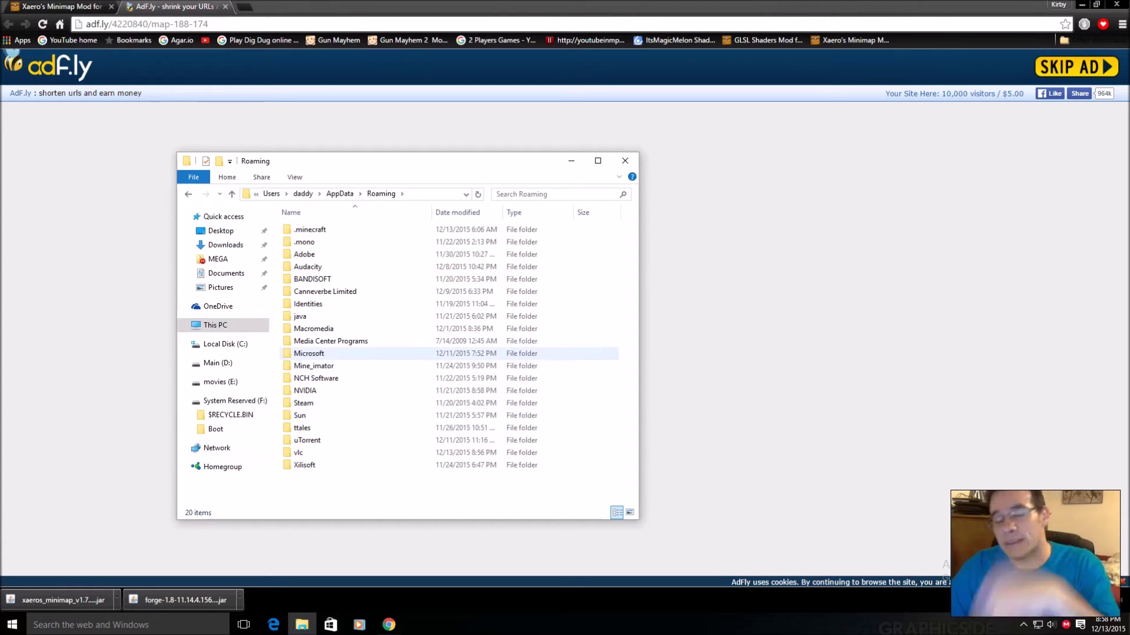
left_click(297, 229)
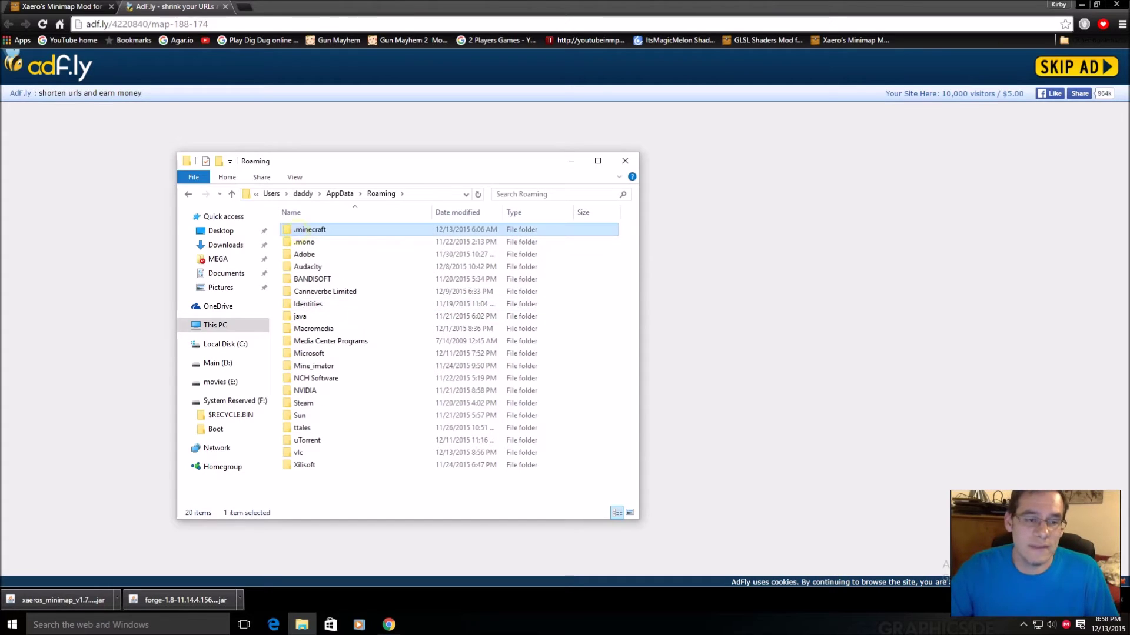
key("Return")
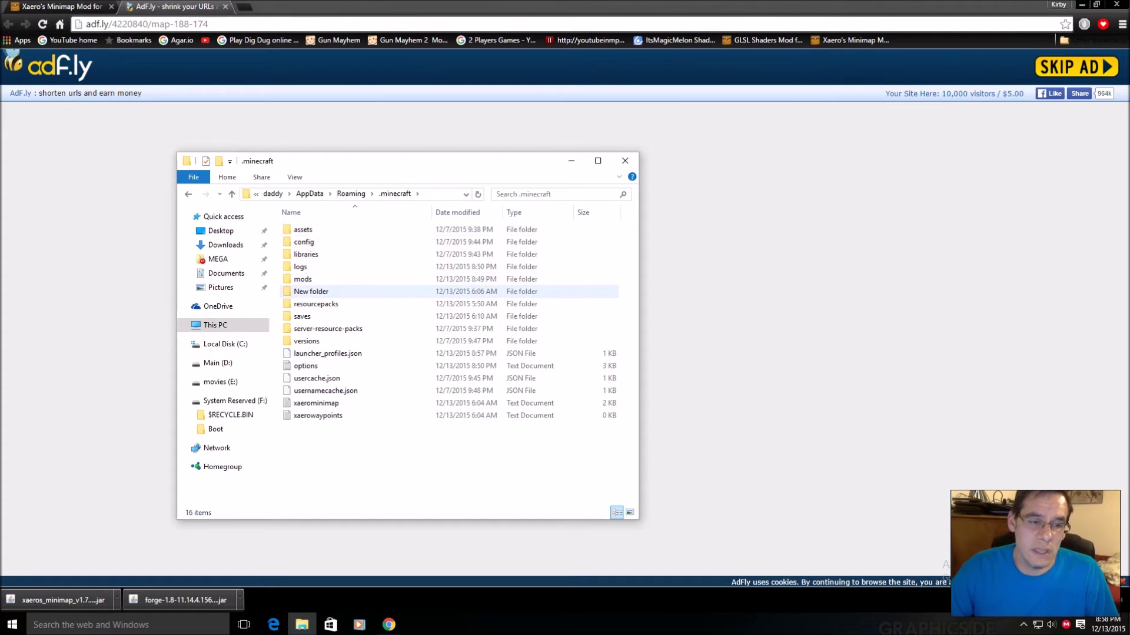
double_click(299, 278)
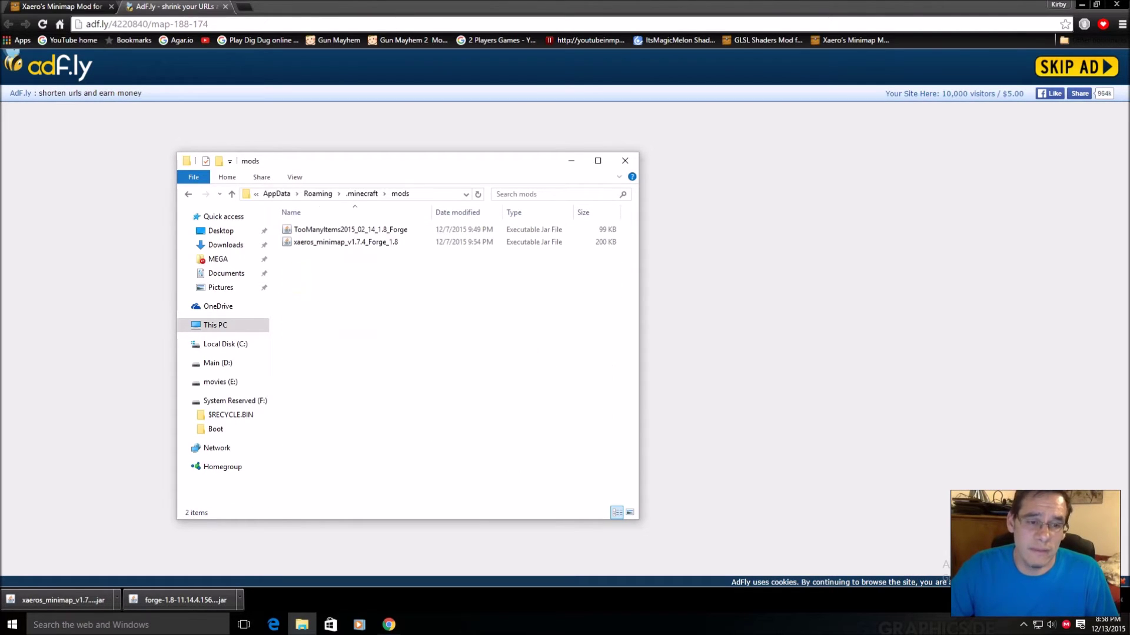
Paste the copied xaeros_minimap_v1.7.4_Forge_1.8.8 jar into the mods folder
right_click(453, 324)
left_click(471, 406)
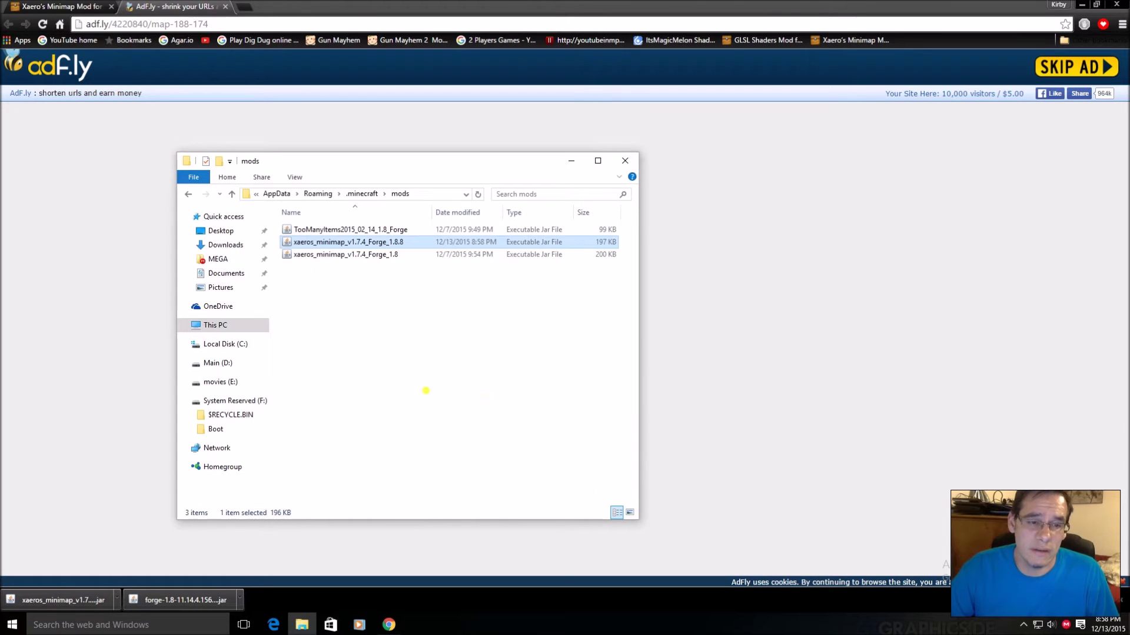
left_click(426, 390)
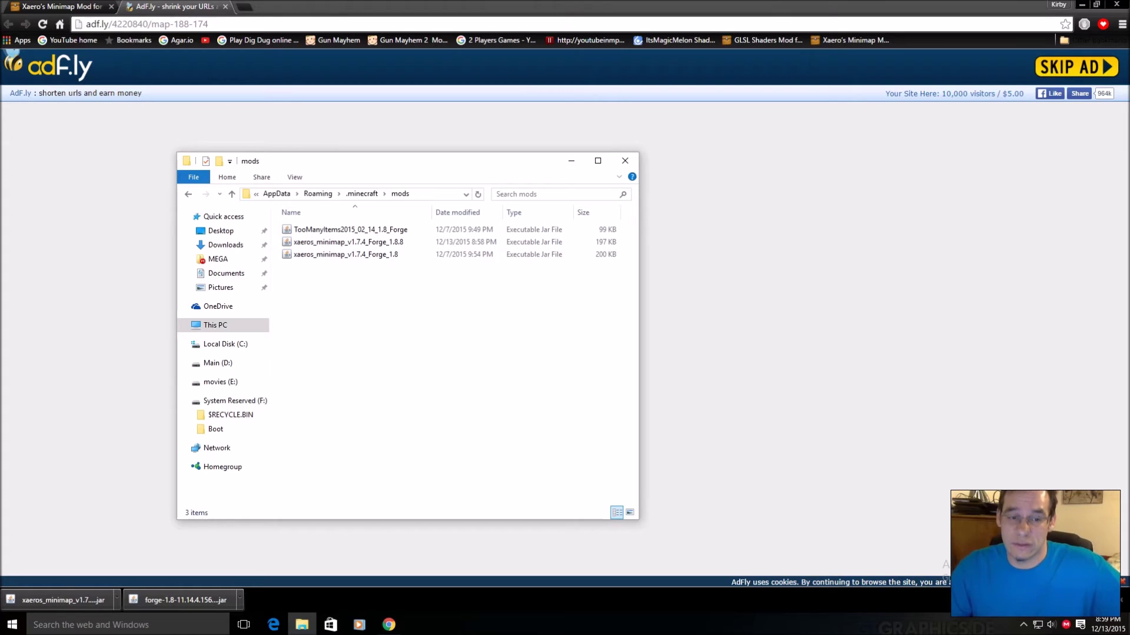
Delete the xaeros_minimap_v1.7.4_Forge_1.8.8 jar from the mods folder, keeping the Forge_1.8 version
left_click(391, 242)
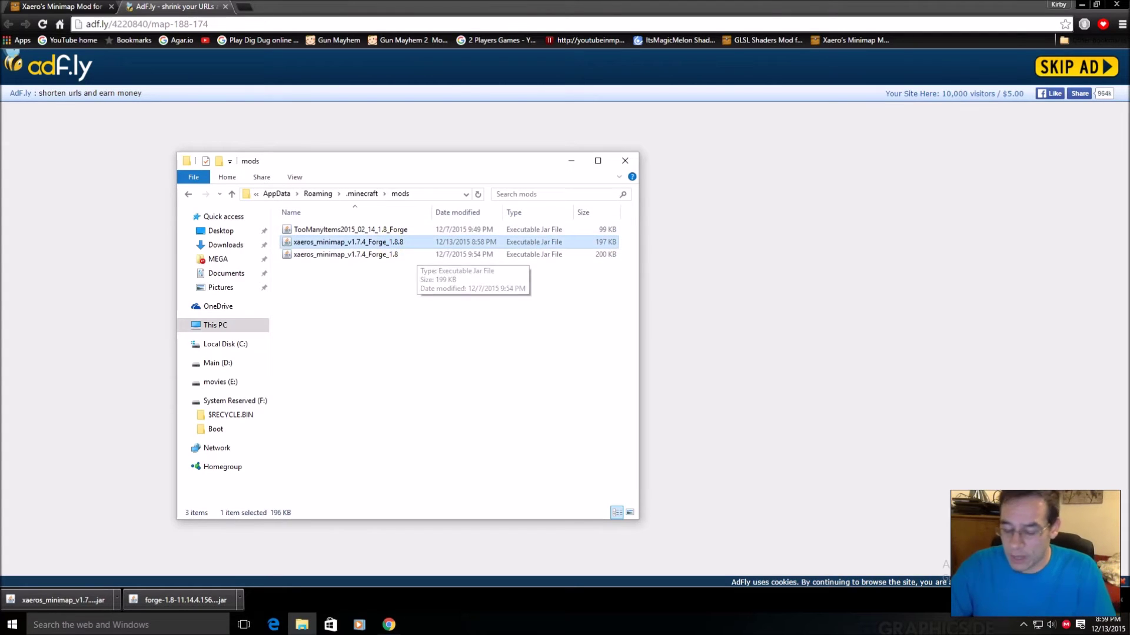
key("Delete")
key("Return")
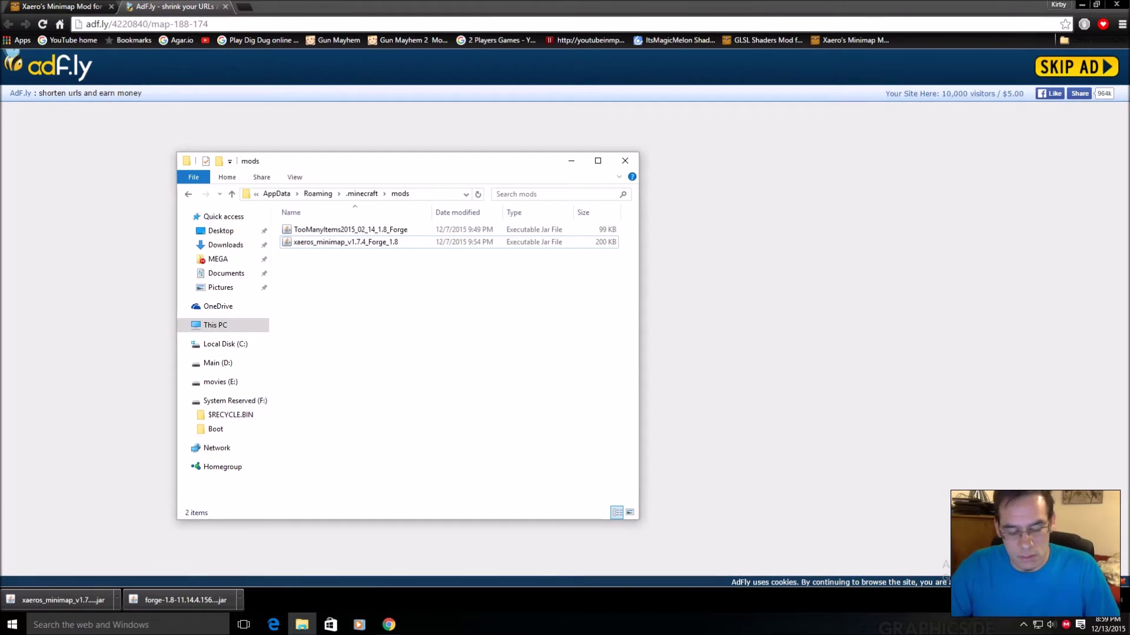
Show the desktop, launch Minecraft from its shortcut and choose the forge profile in the launcher
key("super+d")
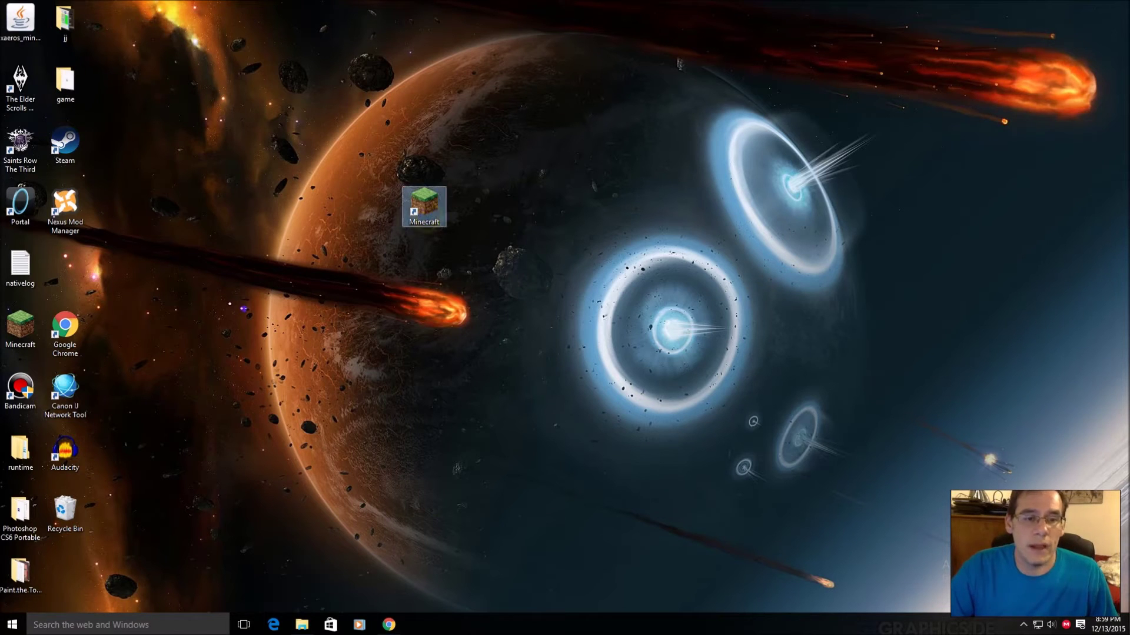
key("Return")
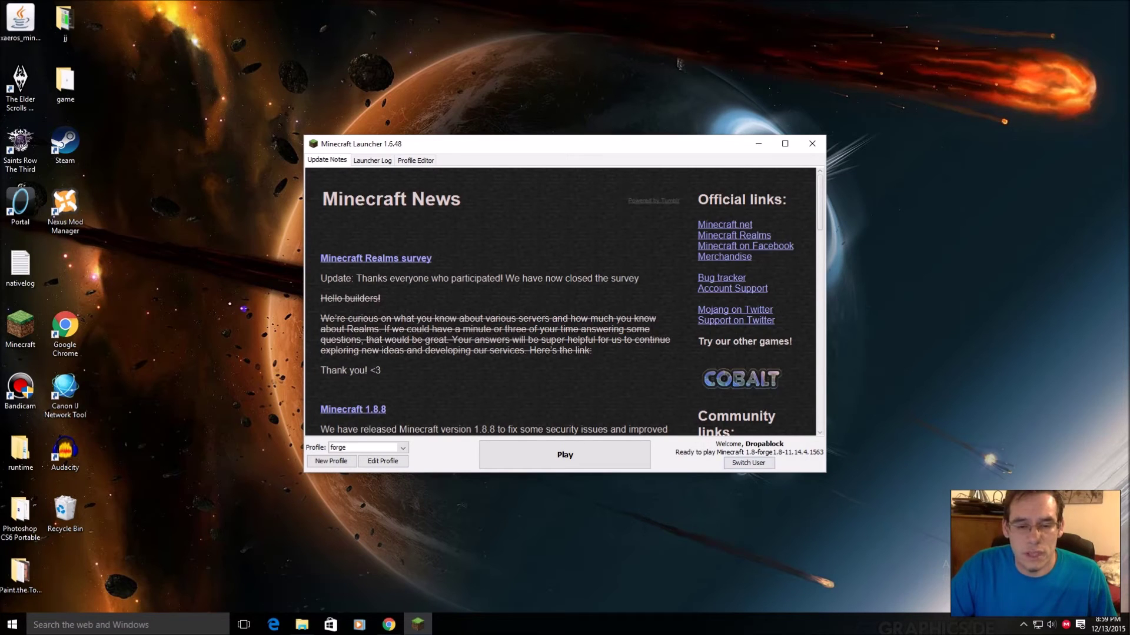
key("alt+Down")
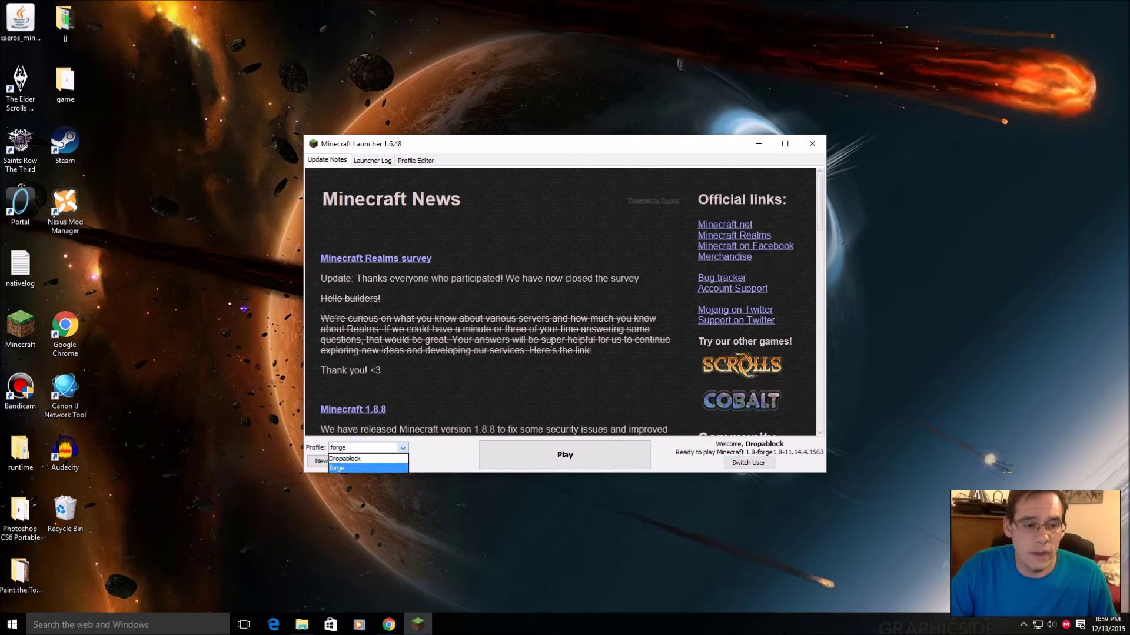
key("Return")
Edit the forge profile to use version release 1.8-forge1.8-11.14.4.1563 and save the profile
key("Tab")
key("Tab")
key("space")
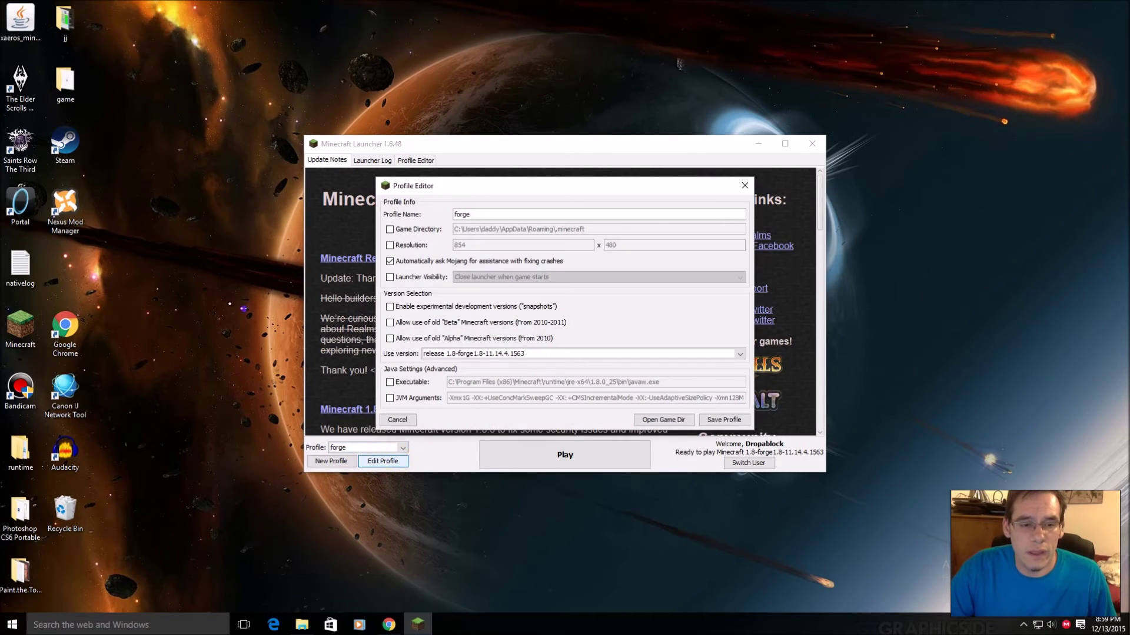
key("alt+Down")
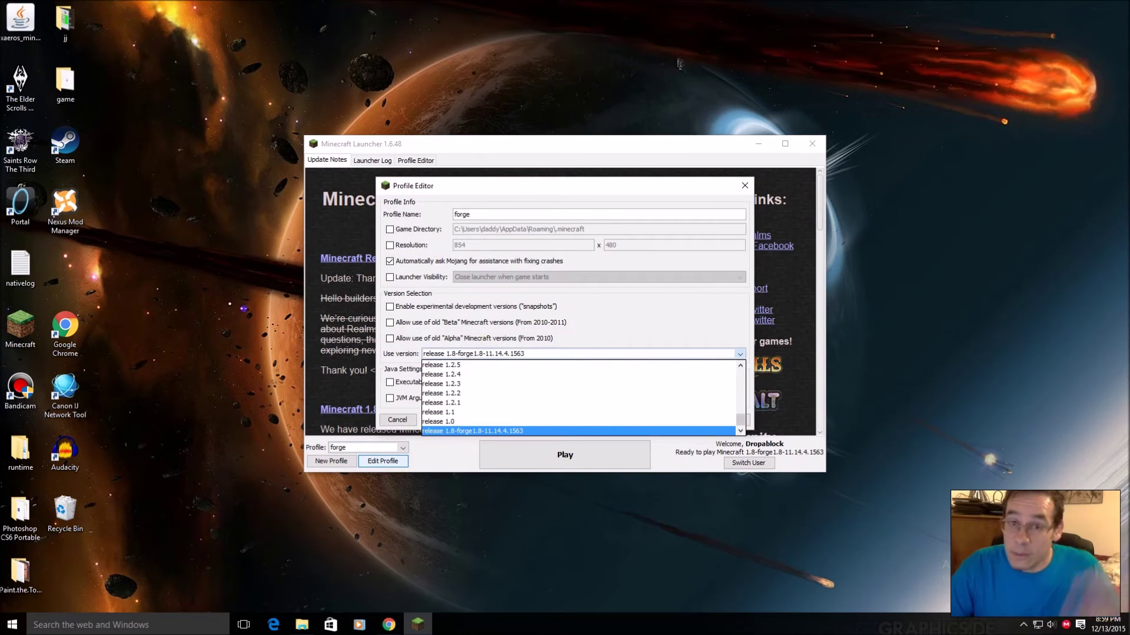
key("Return")
key("Return")
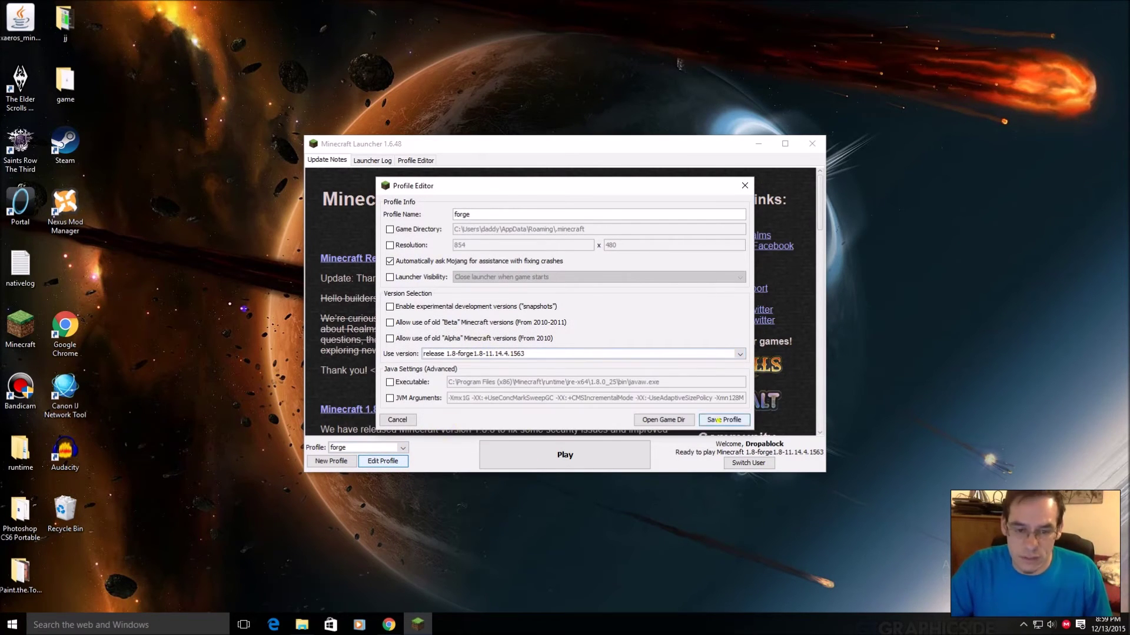
Start the game with the forge profile and maximize the Minecraft 1.8 window
key("Tab")
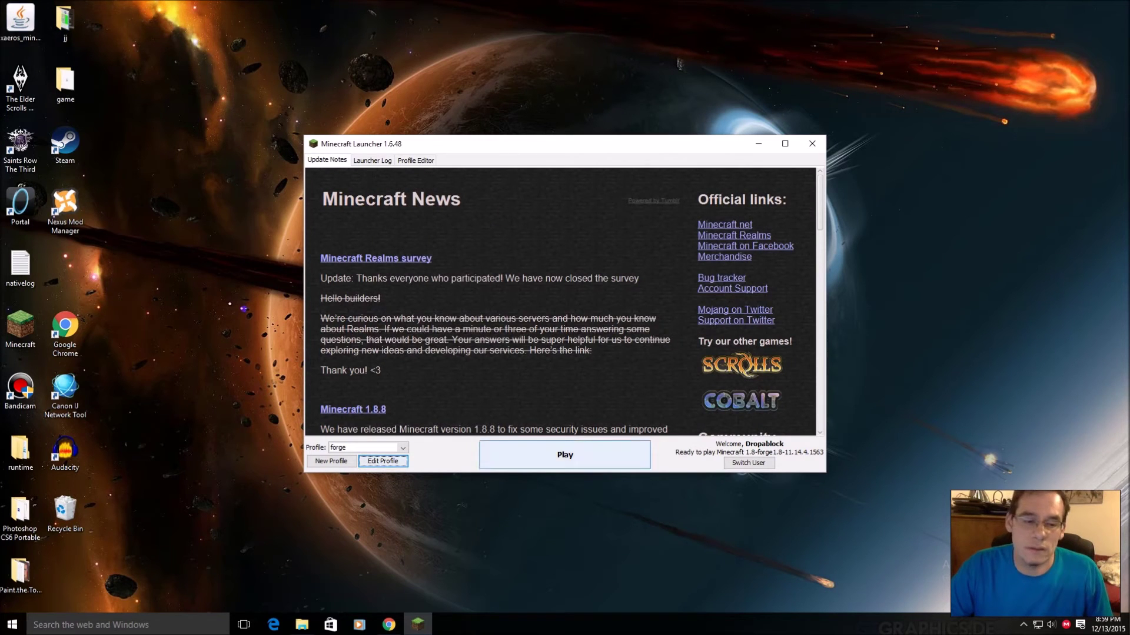
key("Return")
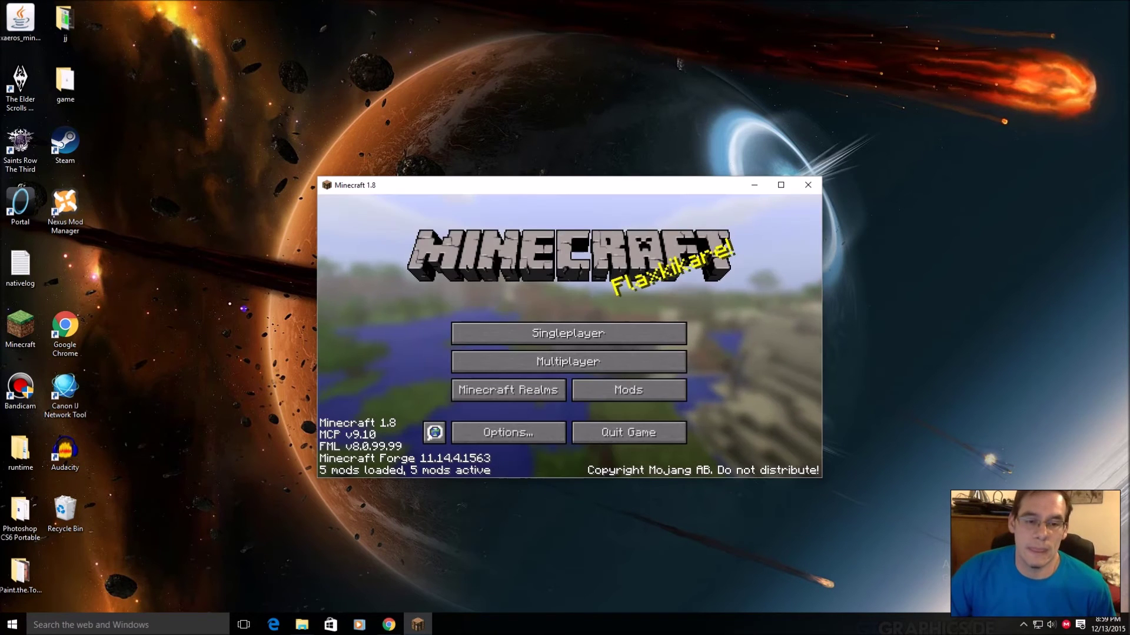
left_click(780, 185)
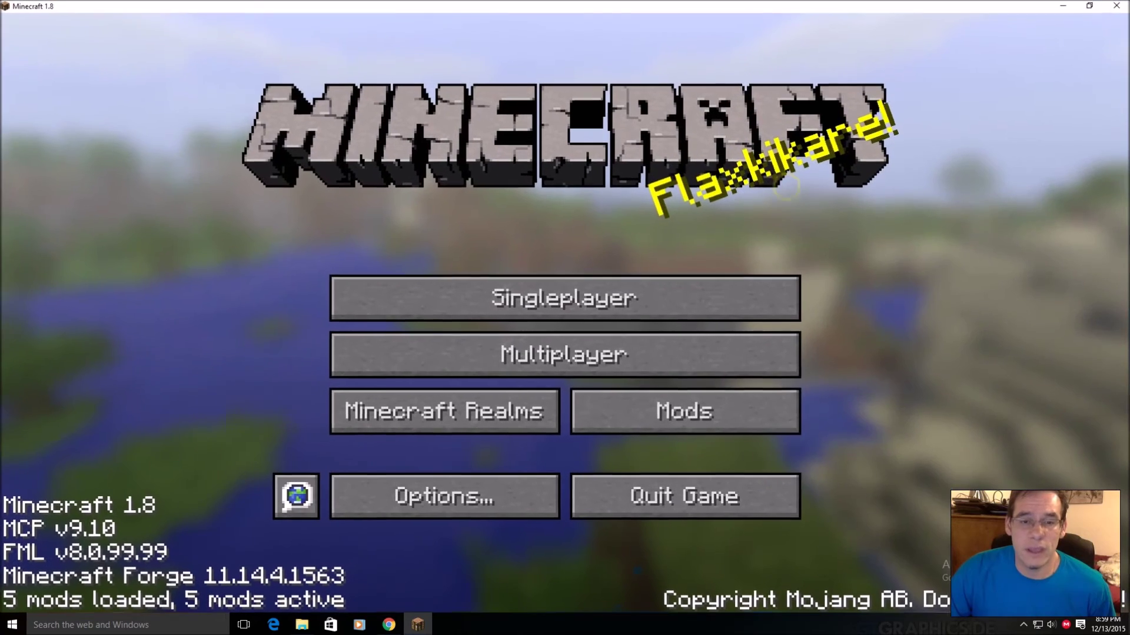
Lower the master volume in the Music & Sounds options and return to the title screen
left_click(512, 507)
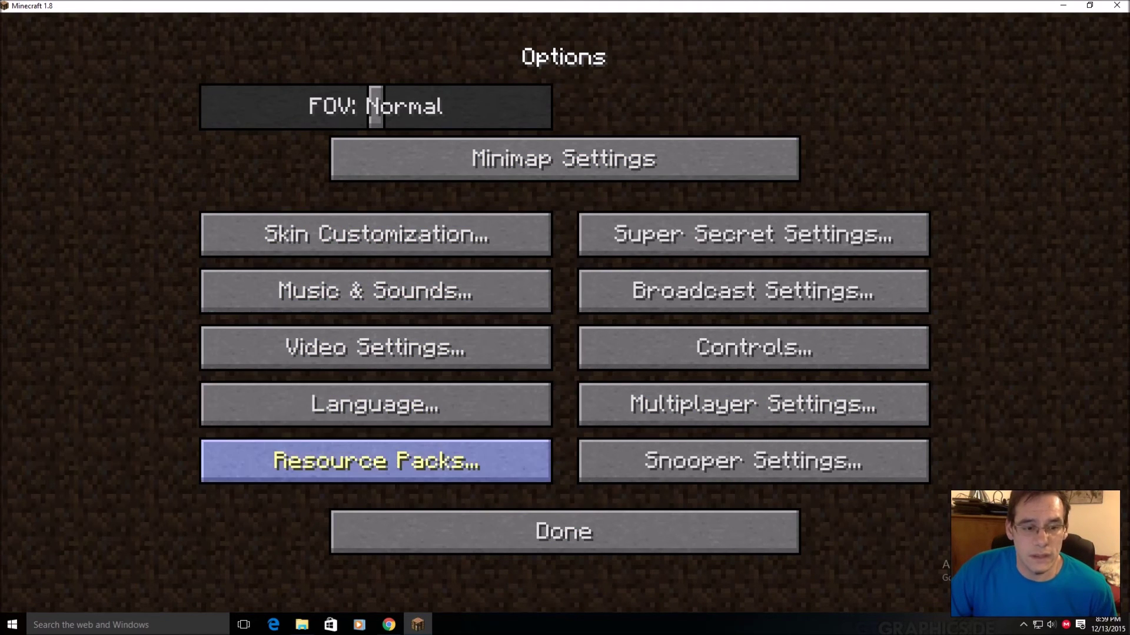
left_click(476, 300)
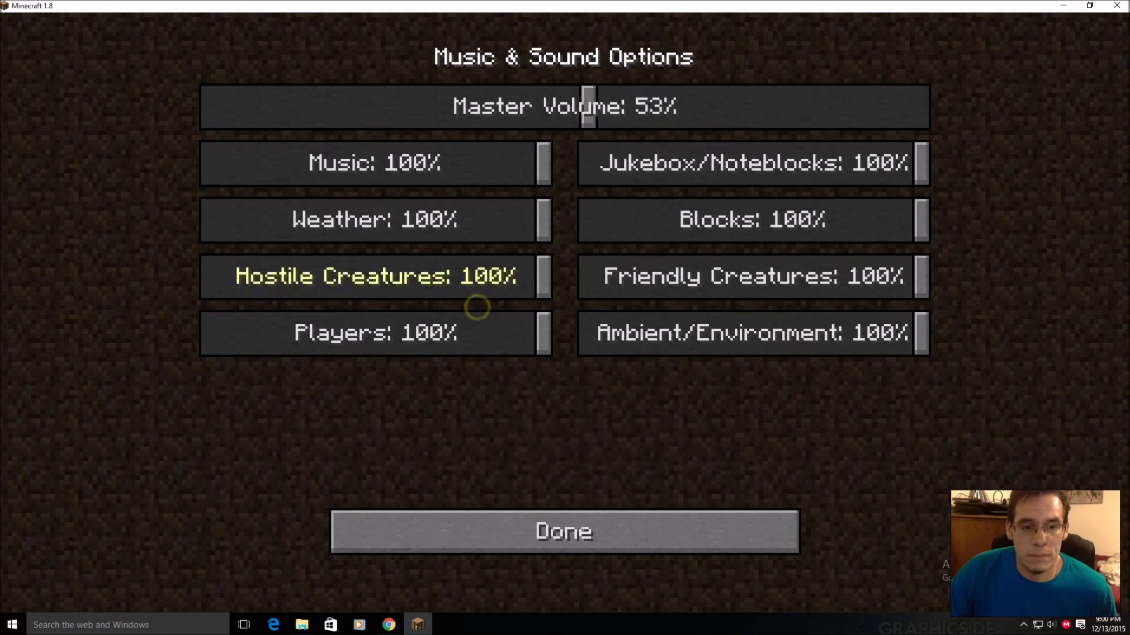
left_click_drag(587, 106, 531, 106)
left_click(582, 546)
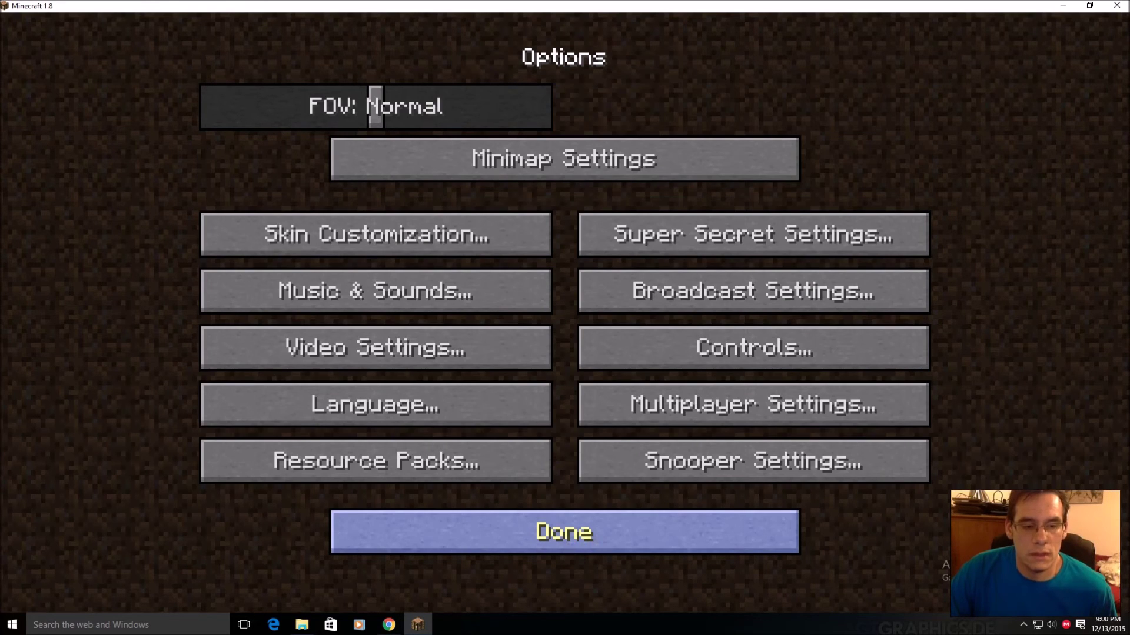
left_click(582, 546)
Load the singleplayer world named youtube
left_click(565, 295)
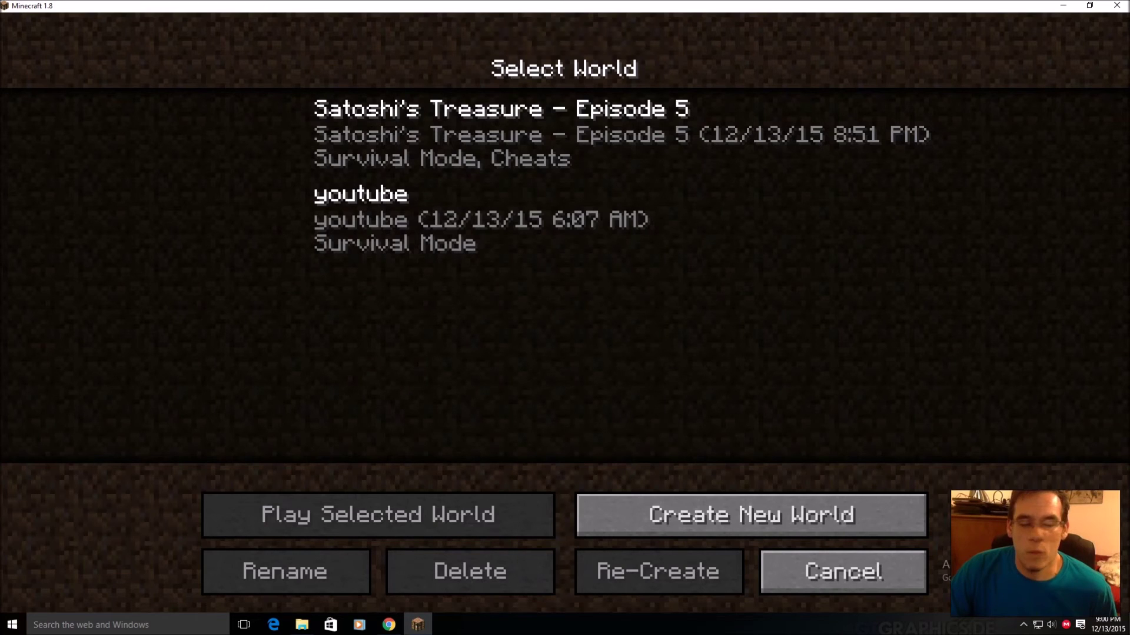
left_click(368, 185)
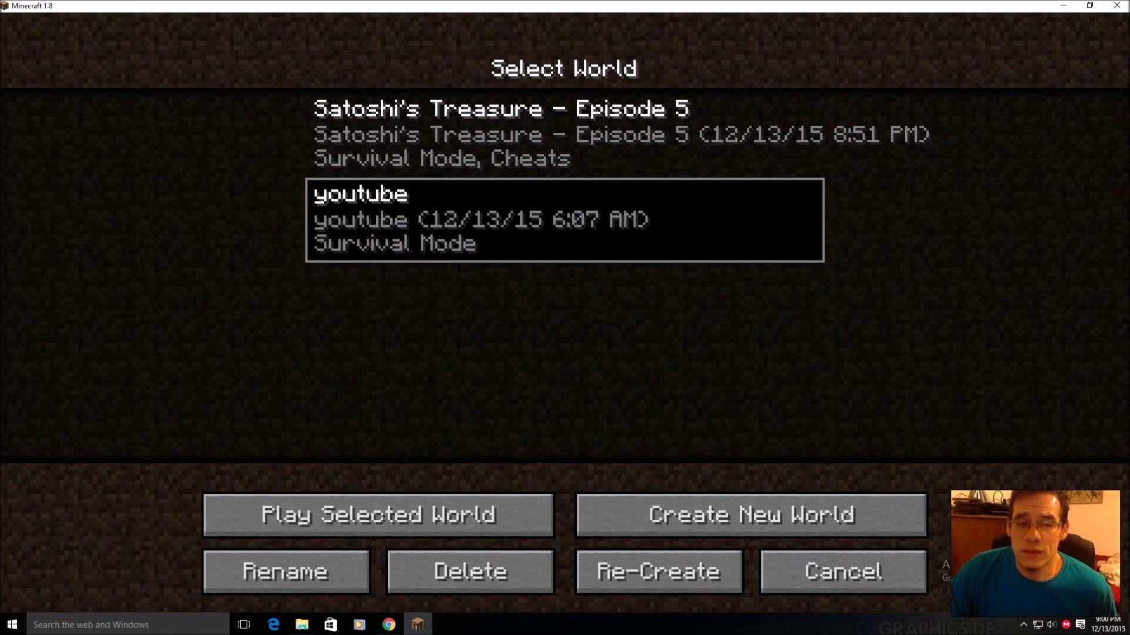
left_click(393, 516)
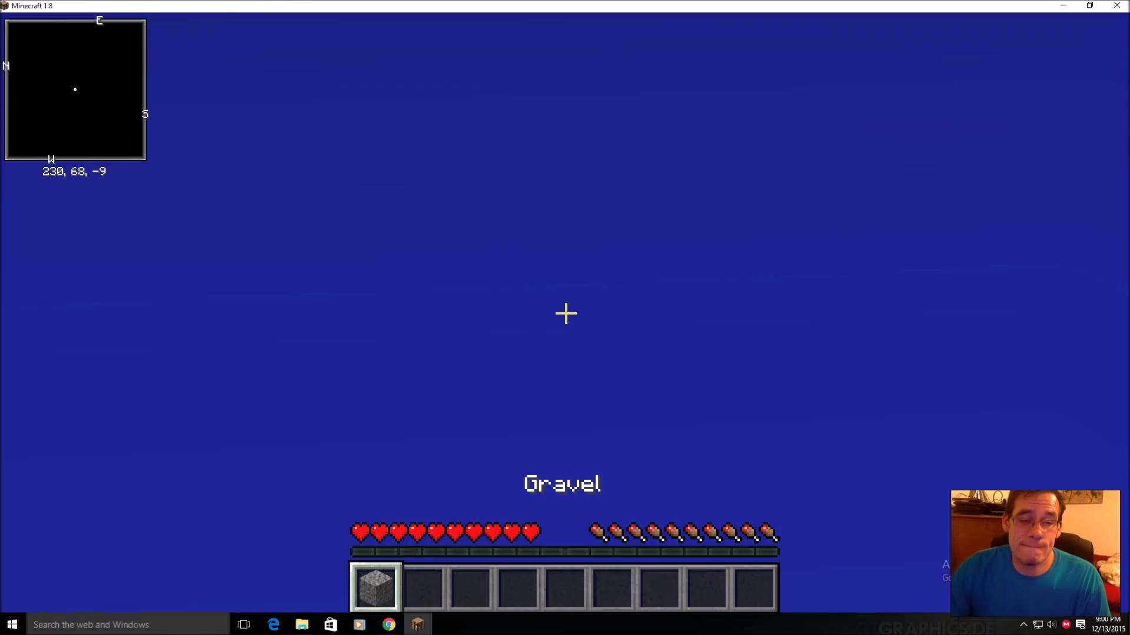
Walk through the forest and over the treetops to check how the minimap follows the player's movement
key("w")
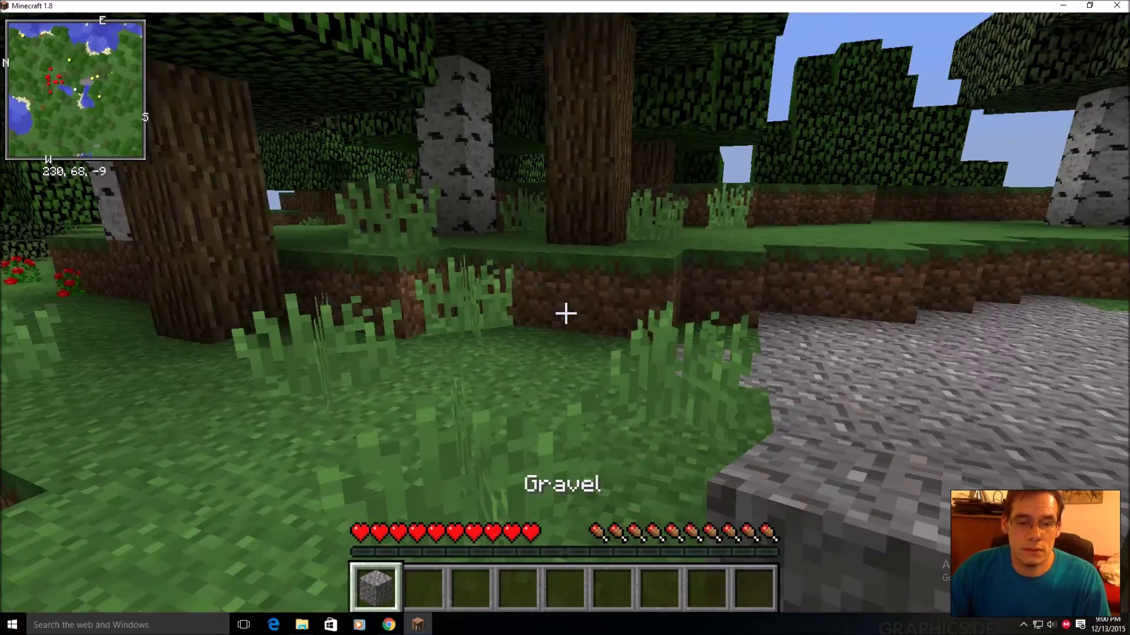
key("w")
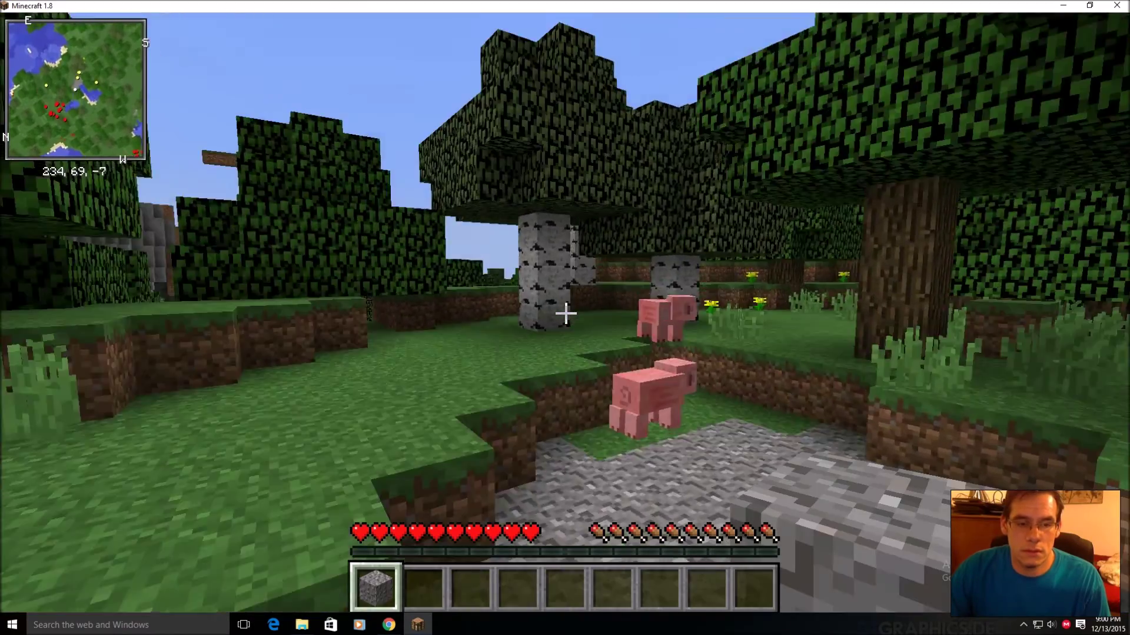
key("w")
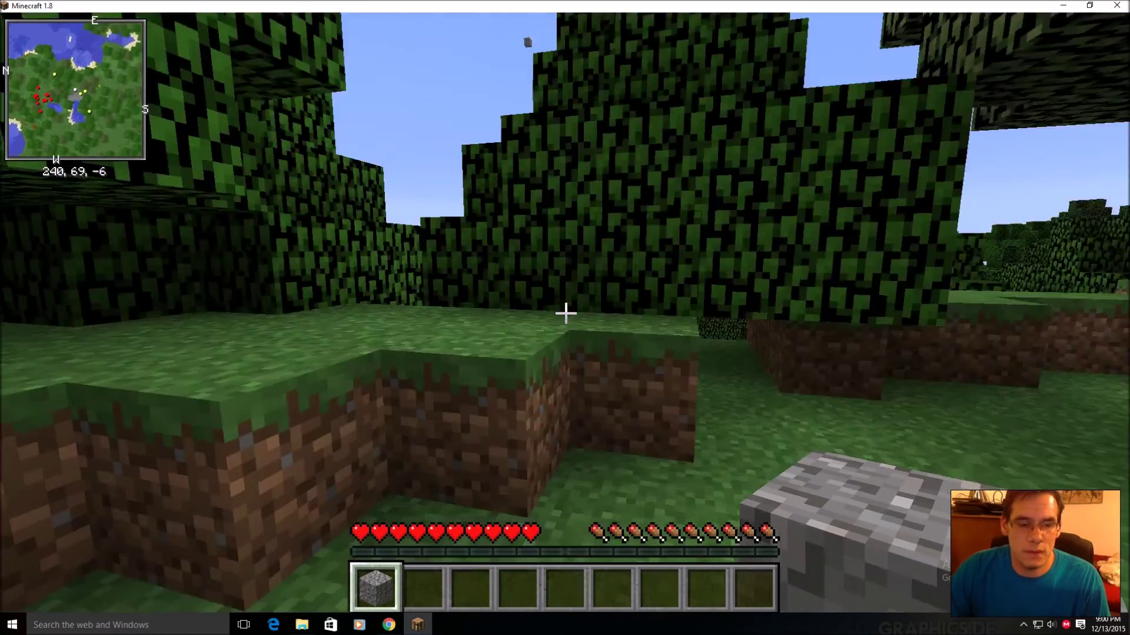
key("w")
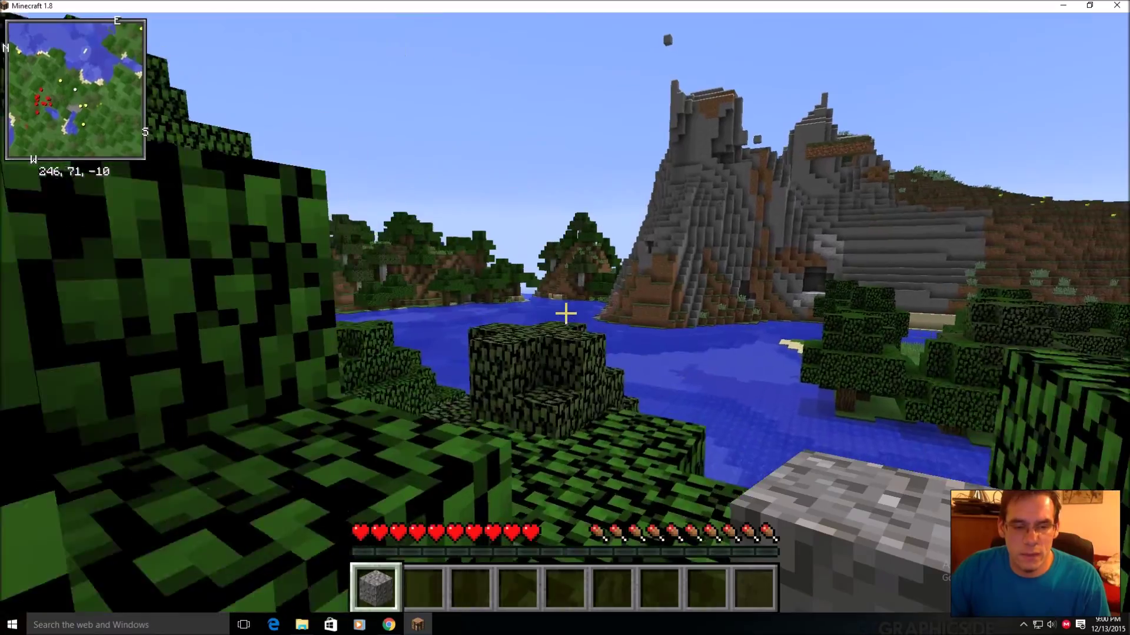
key("w")
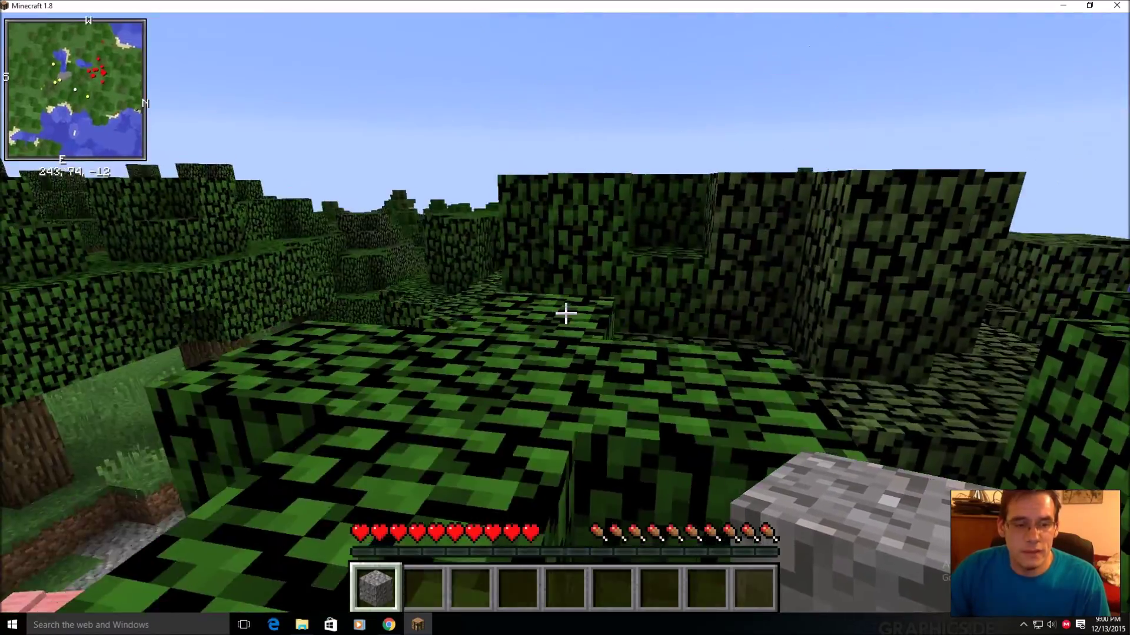
key("w")
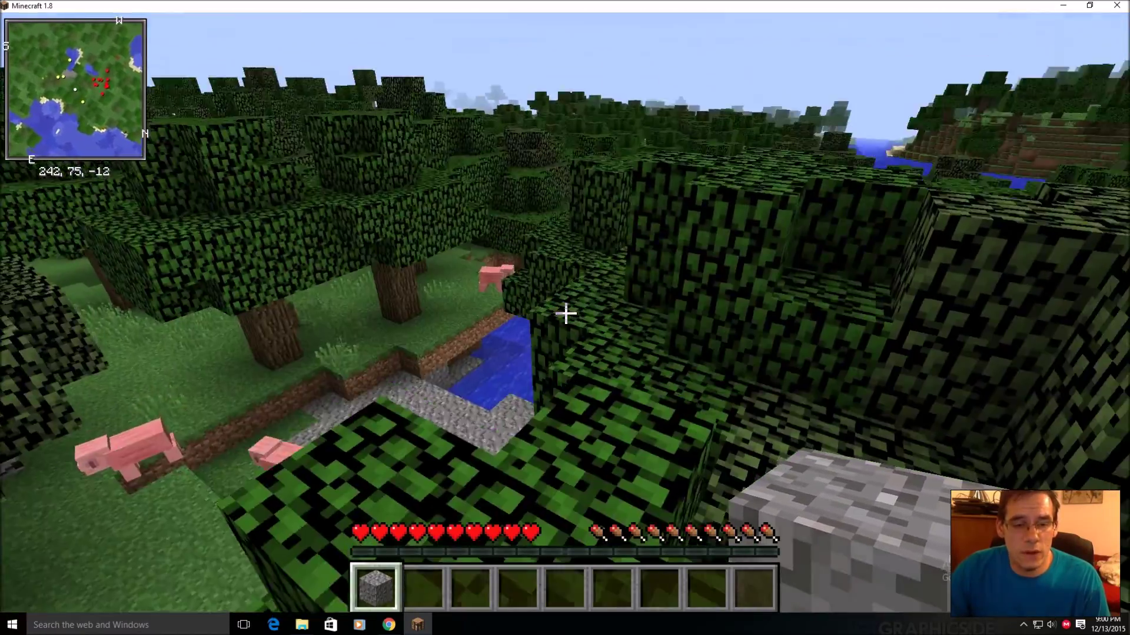
key("w")
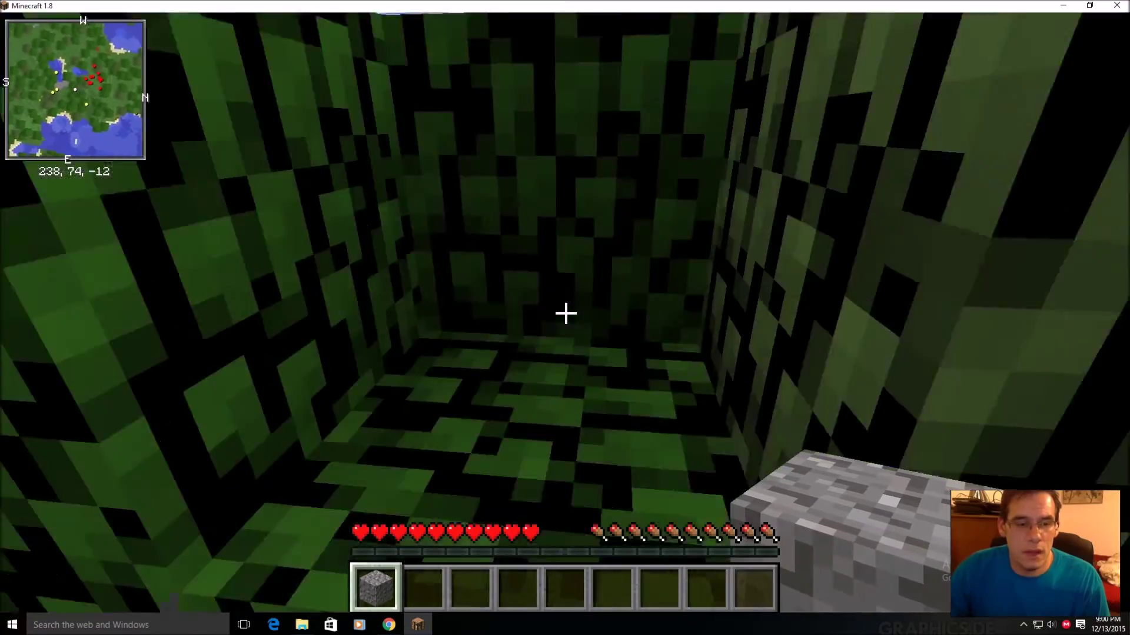
key("space")
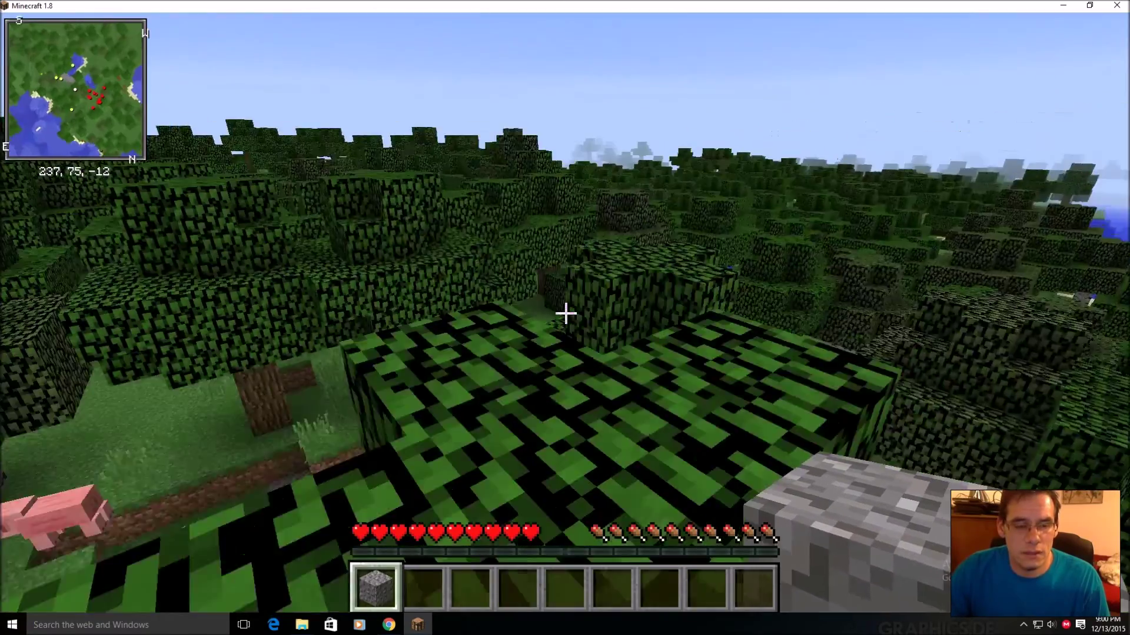
key("w")
Pause the game, open the Minimap Settings from the options, and look at the Waypoints screen before returning
key("Escape")
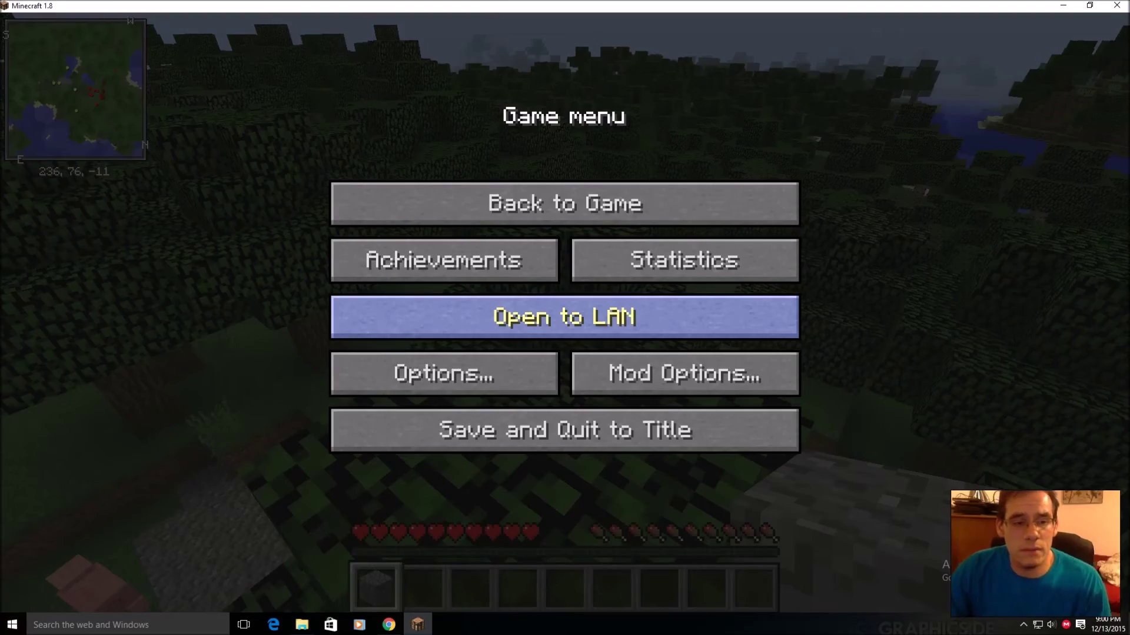
left_click(488, 385)
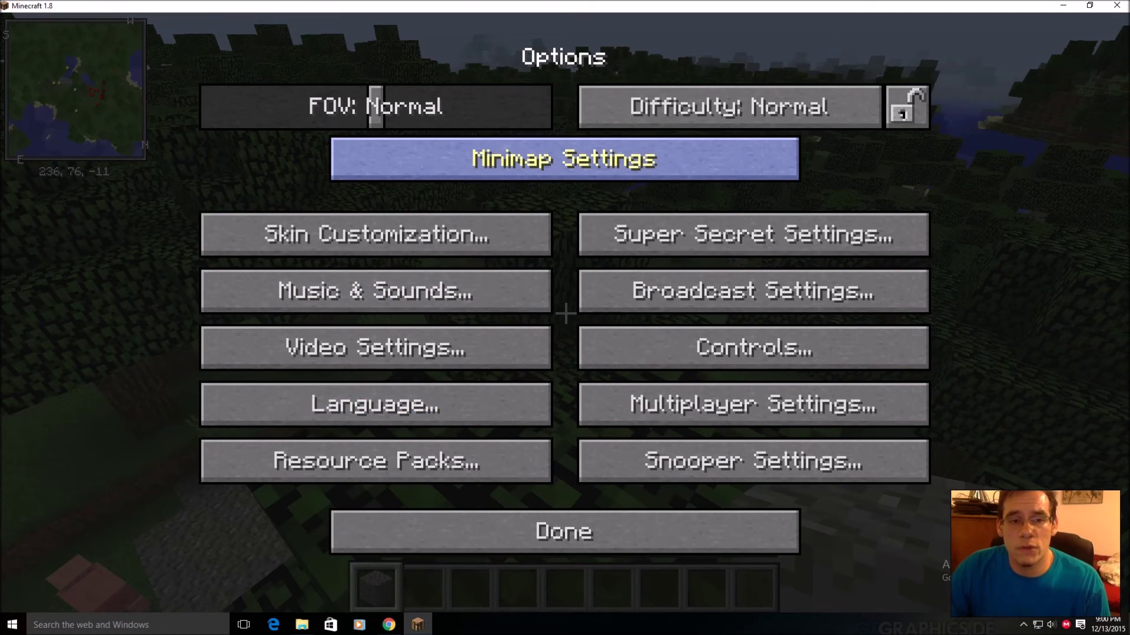
left_click(565, 150)
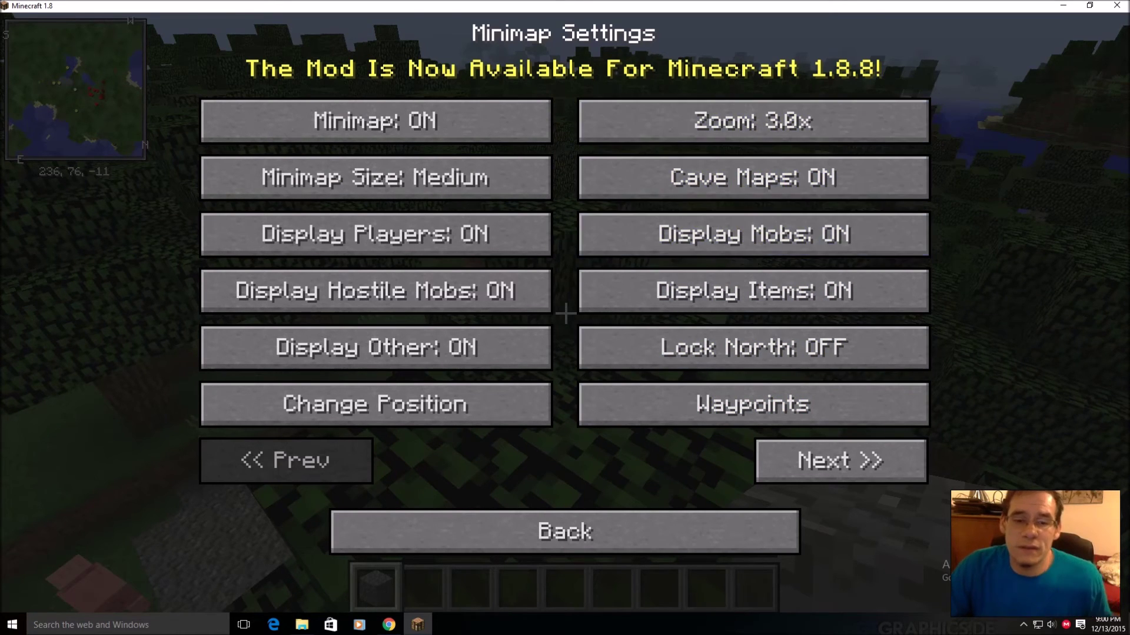
left_click(698, 419)
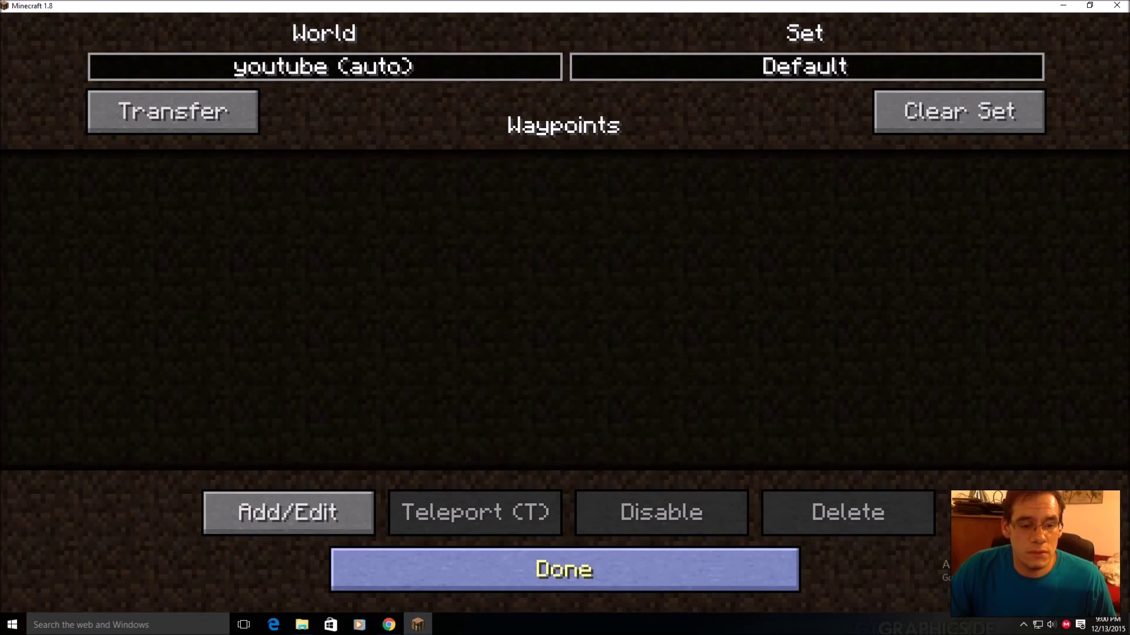
left_click(450, 561)
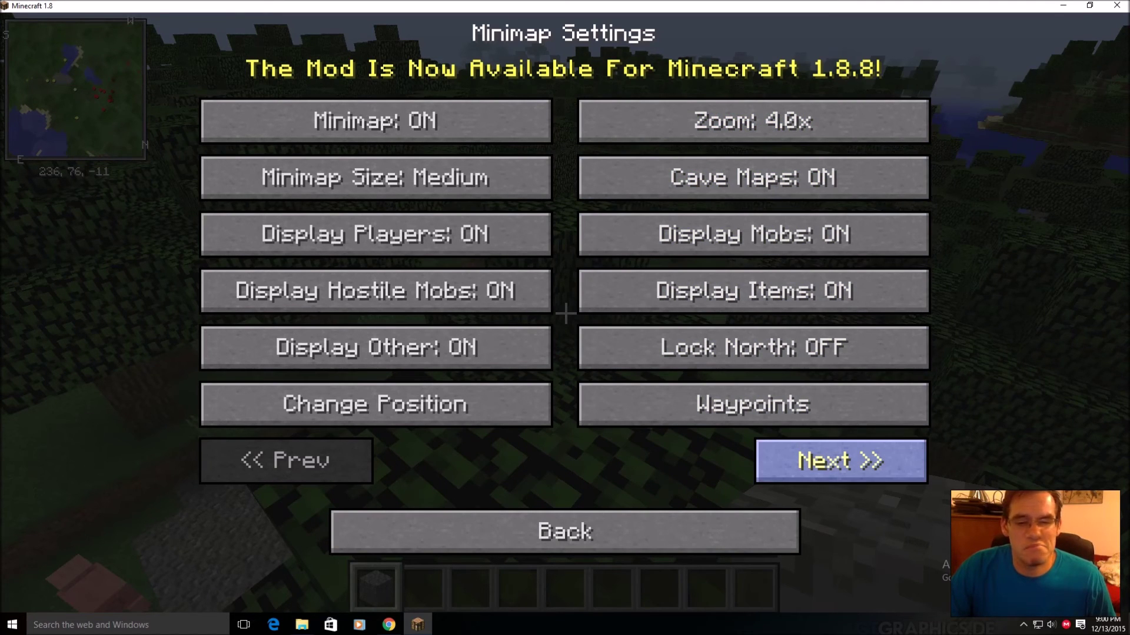
Cycle the minimap zoom through its levels and set it to 4.0x
left_click(806, 117)
left_click(806, 118)
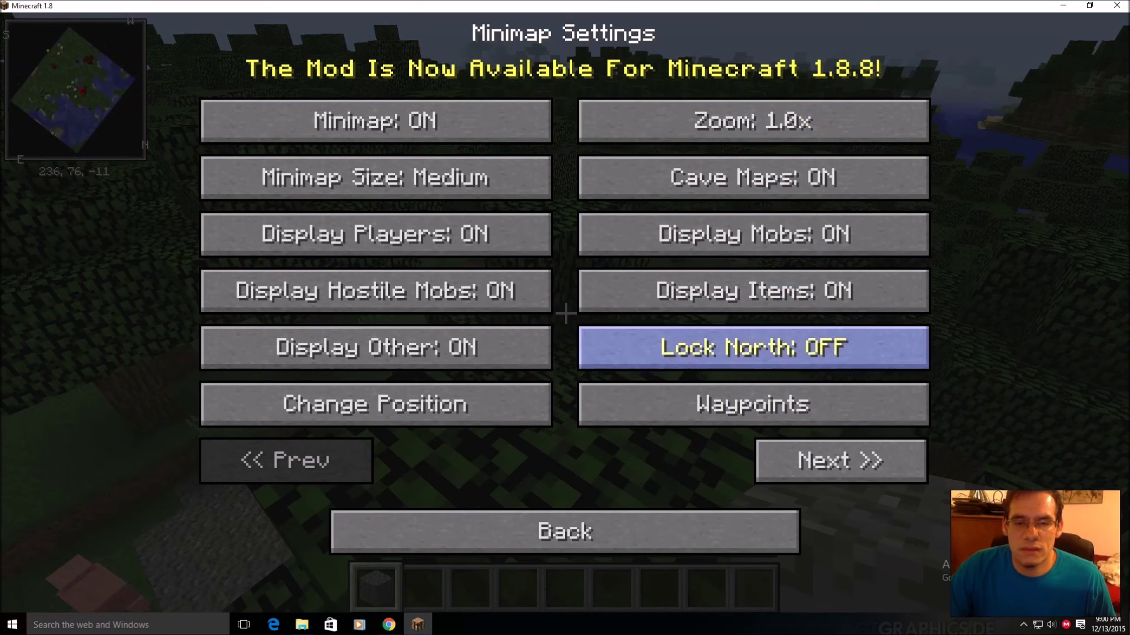
left_click(773, 130)
left_click(773, 129)
left_click(773, 129)
left_click(773, 129)
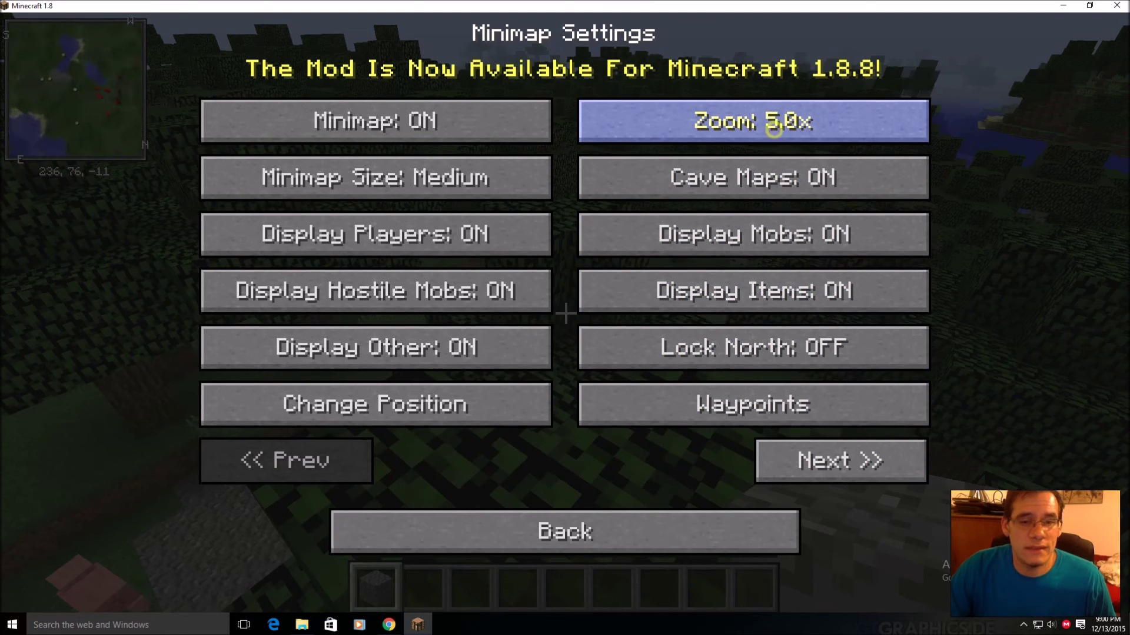
left_click(774, 130)
left_click(774, 129)
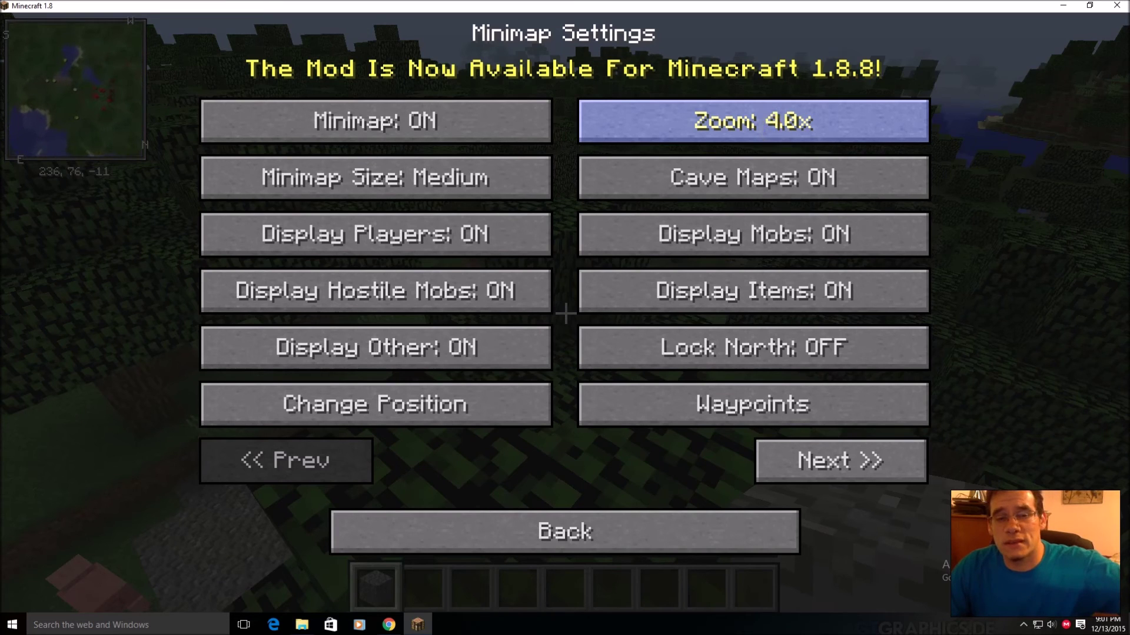
Set the minimap zoom to 1.0x and cycle the minimap size through its options back to Medium
left_click(775, 131)
left_click(774, 131)
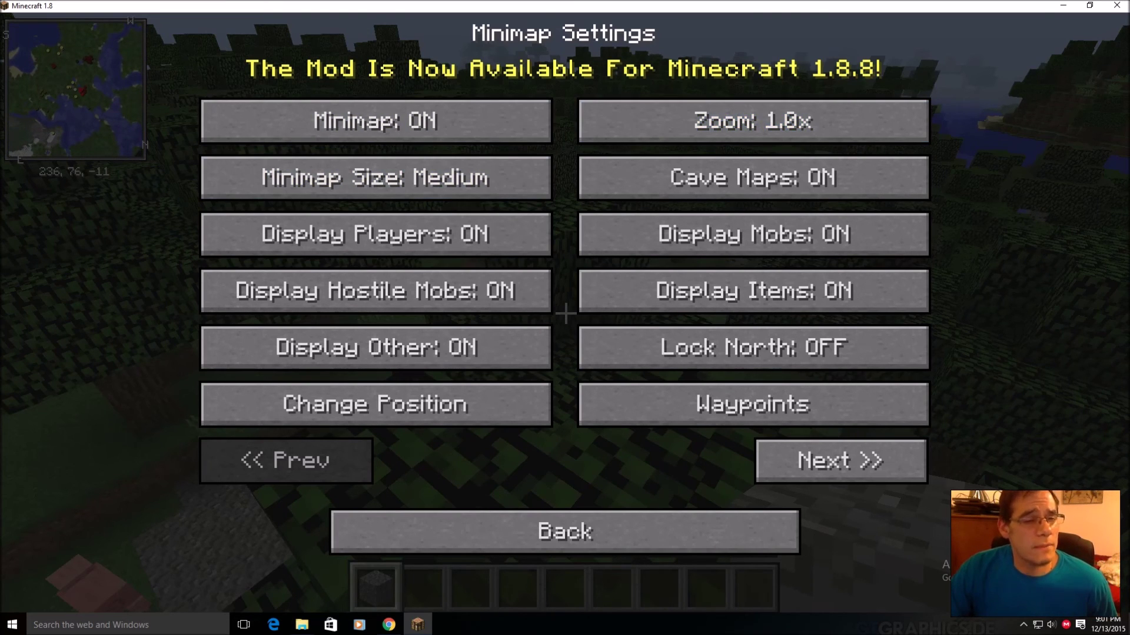
left_click(441, 159)
left_click(442, 171)
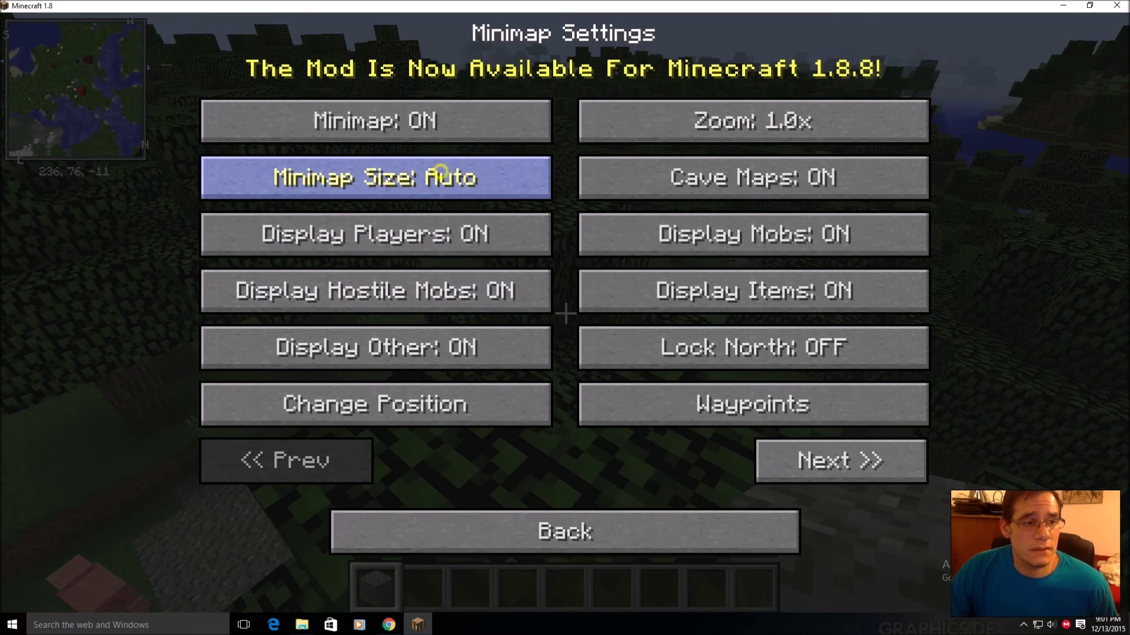
left_click(441, 172)
left_click(441, 174)
left_click(443, 175)
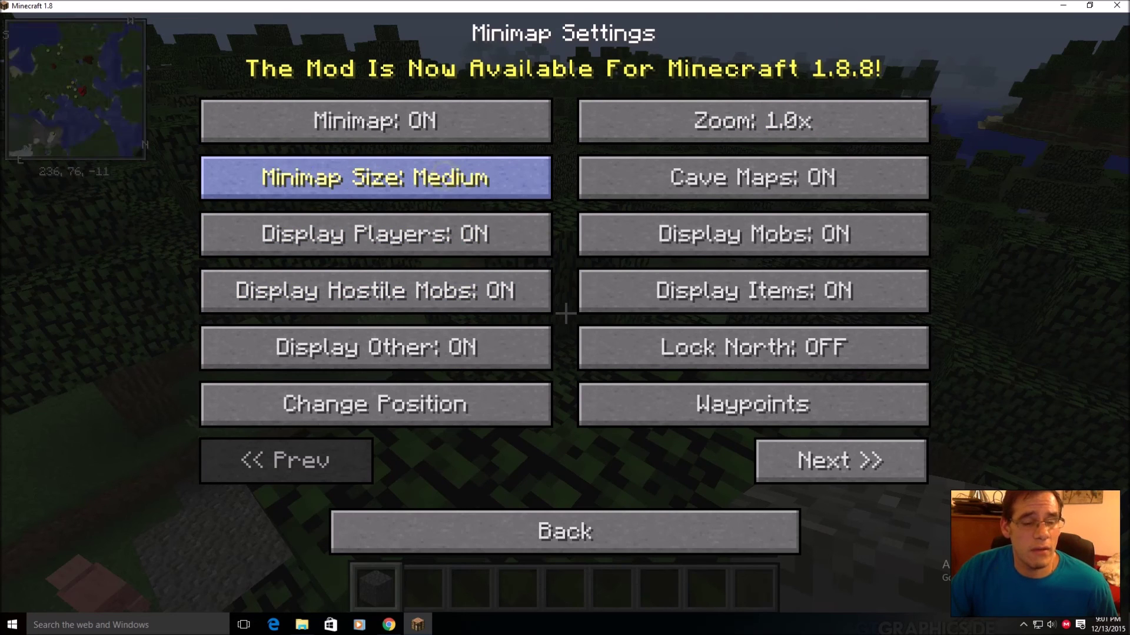
Return to the game and move across the treetops toward the gravel and pond to check the minimap
left_click(612, 544)
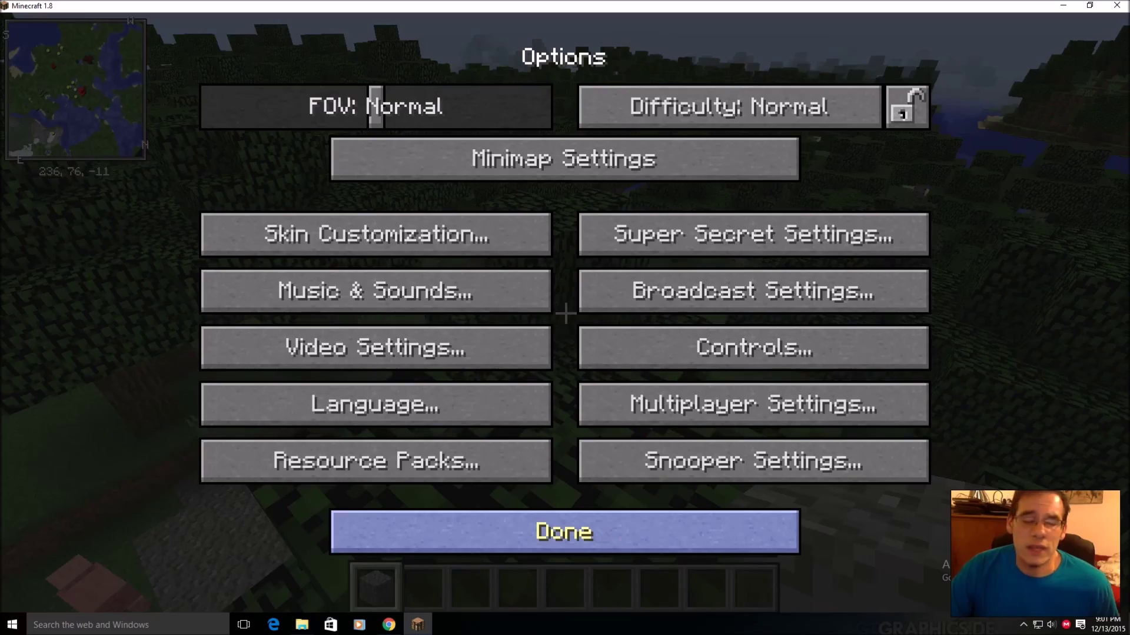
left_click(613, 542)
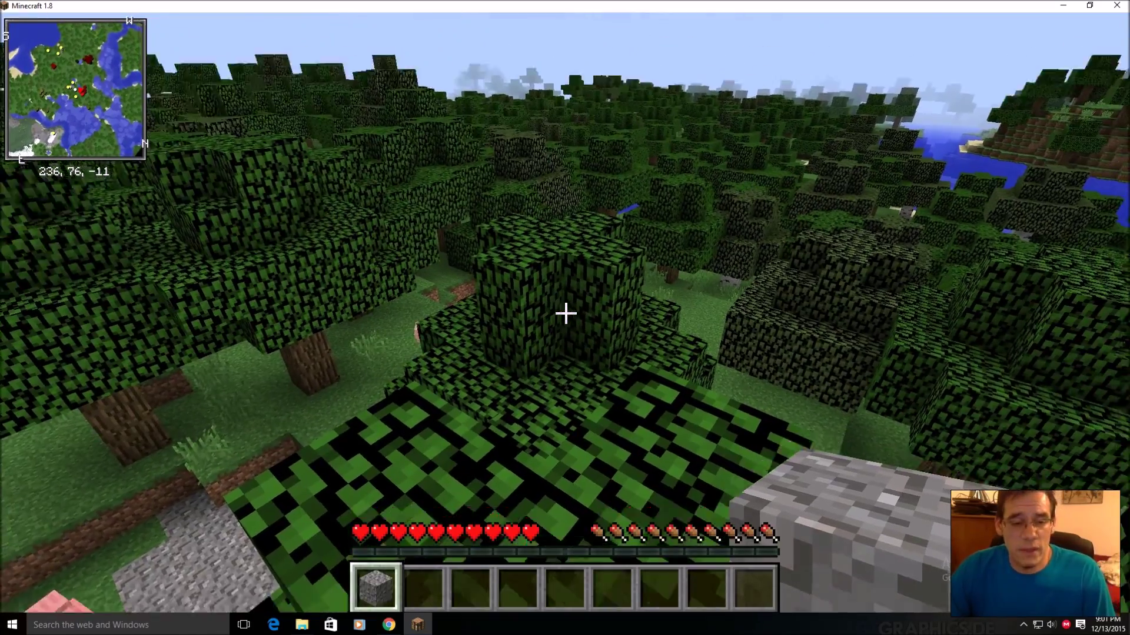
key("w")
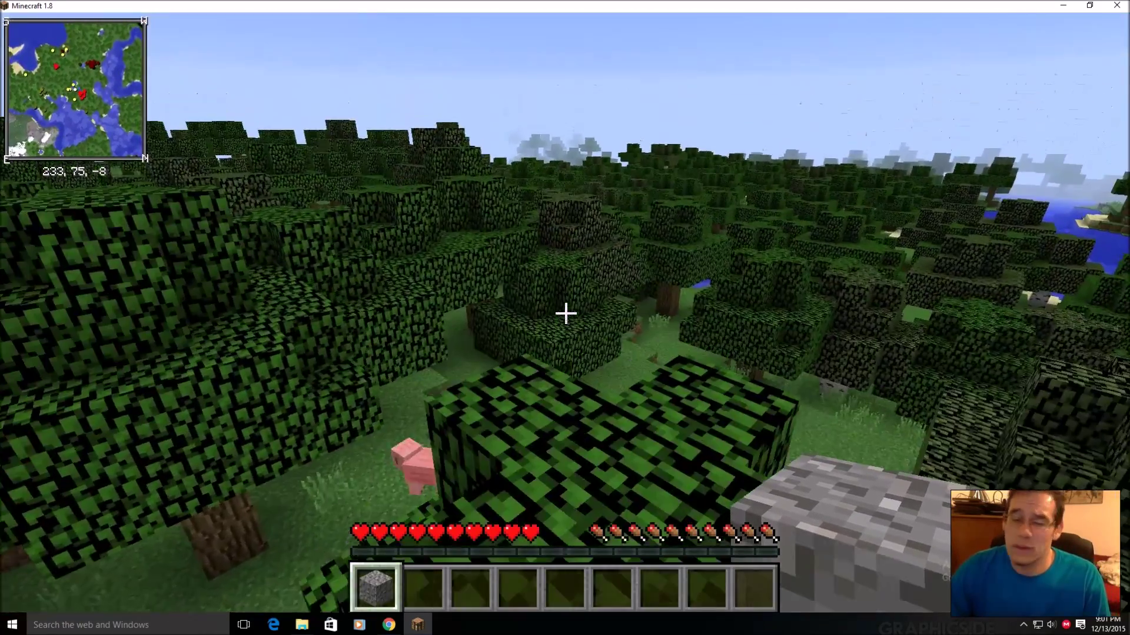
left_click(566, 313)
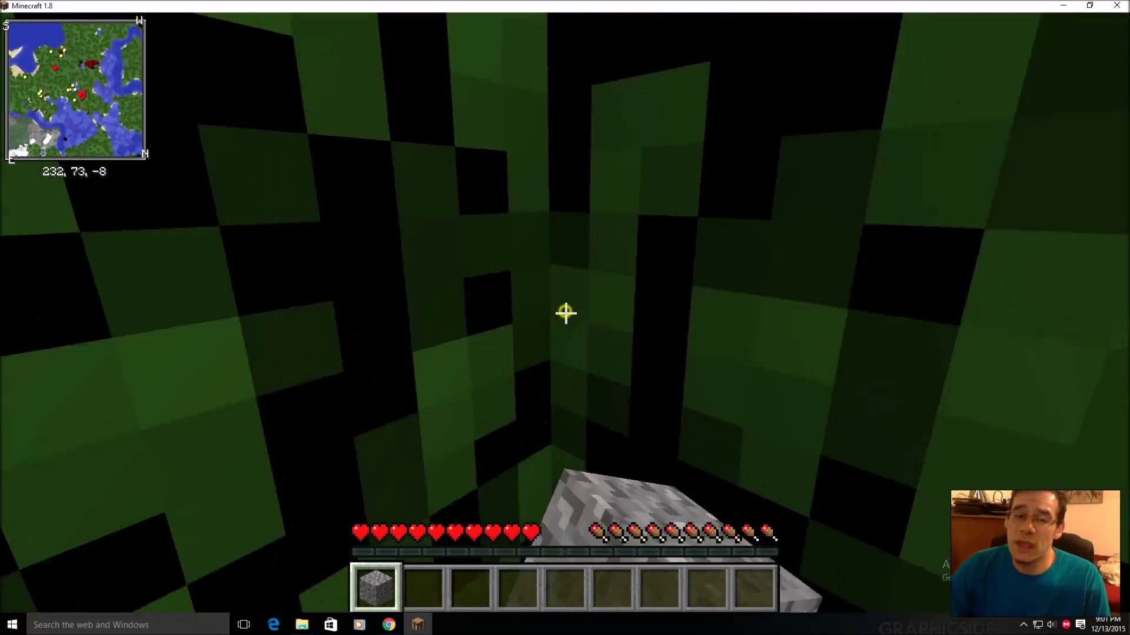
key("space")
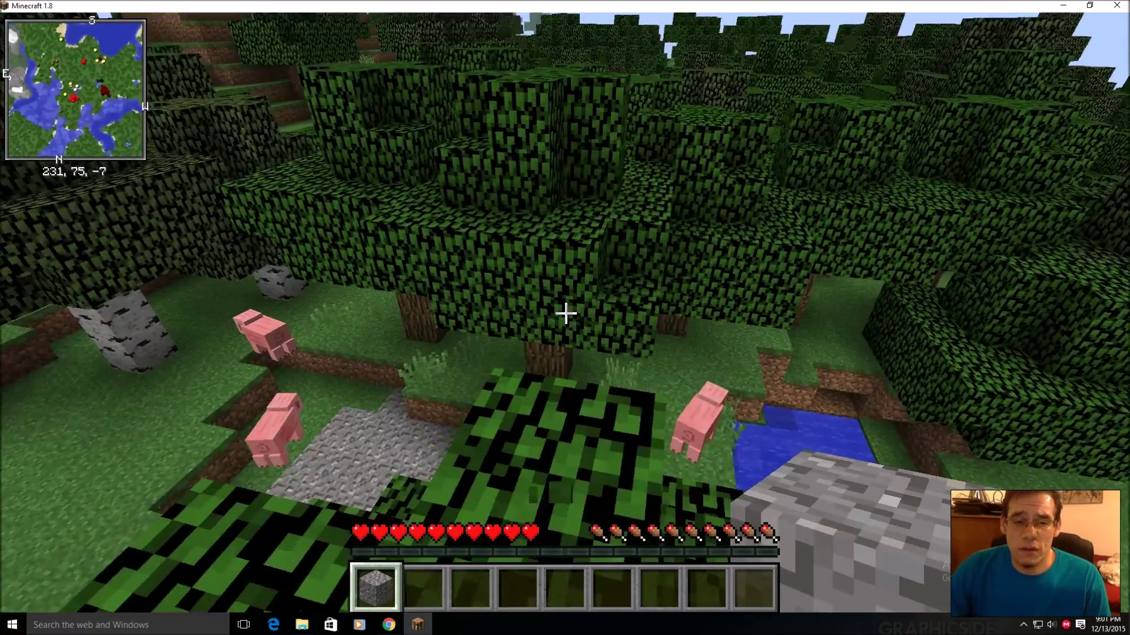
key("w")
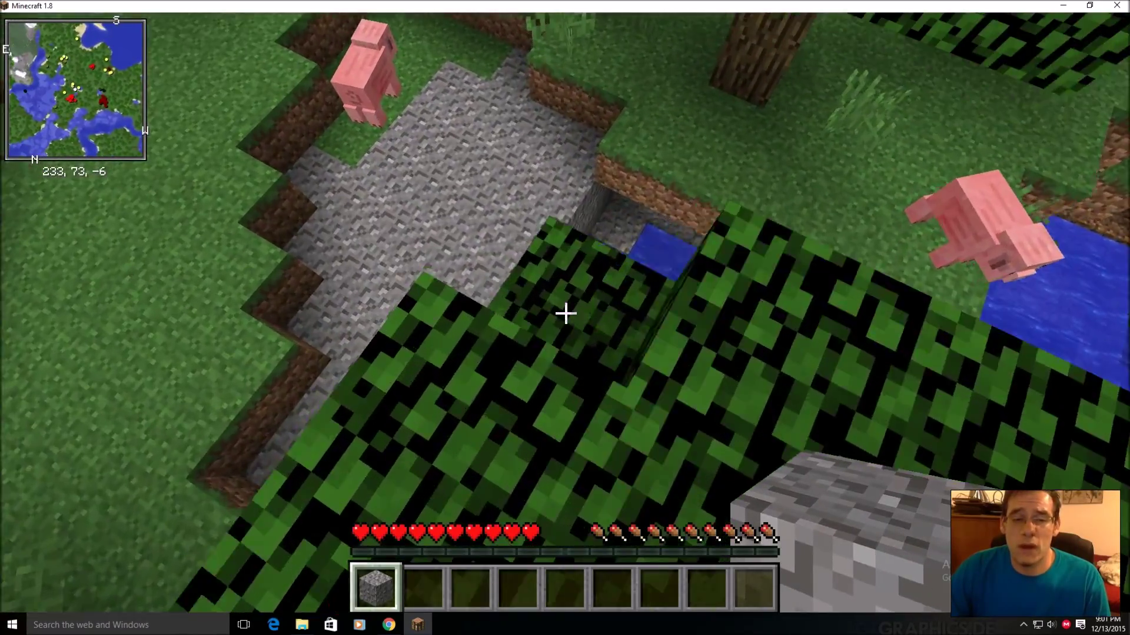
key("w")
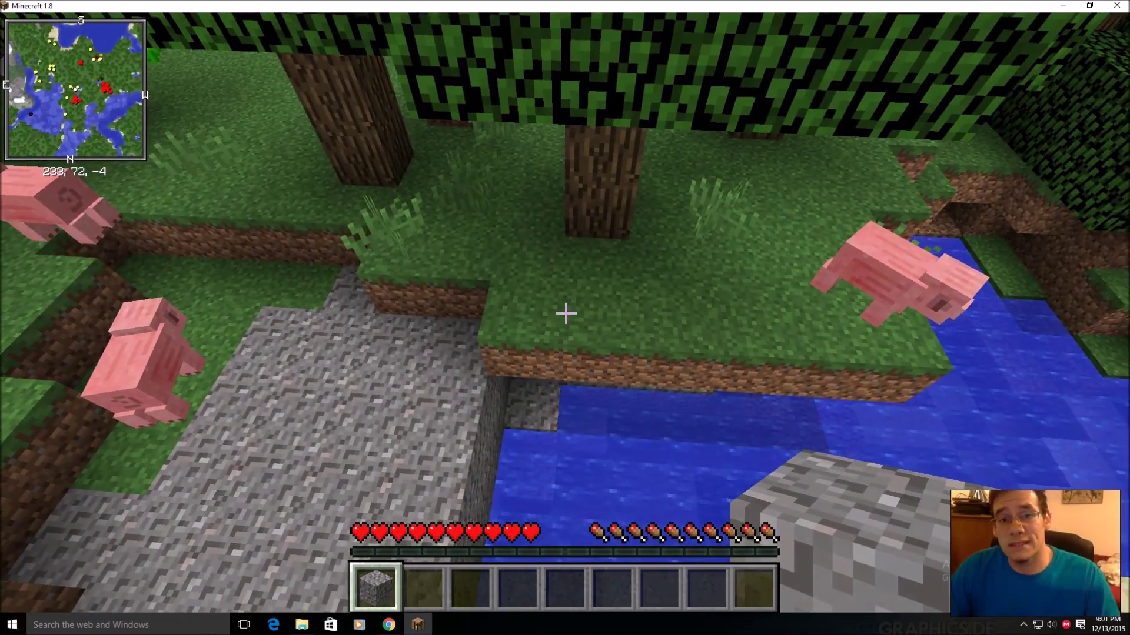